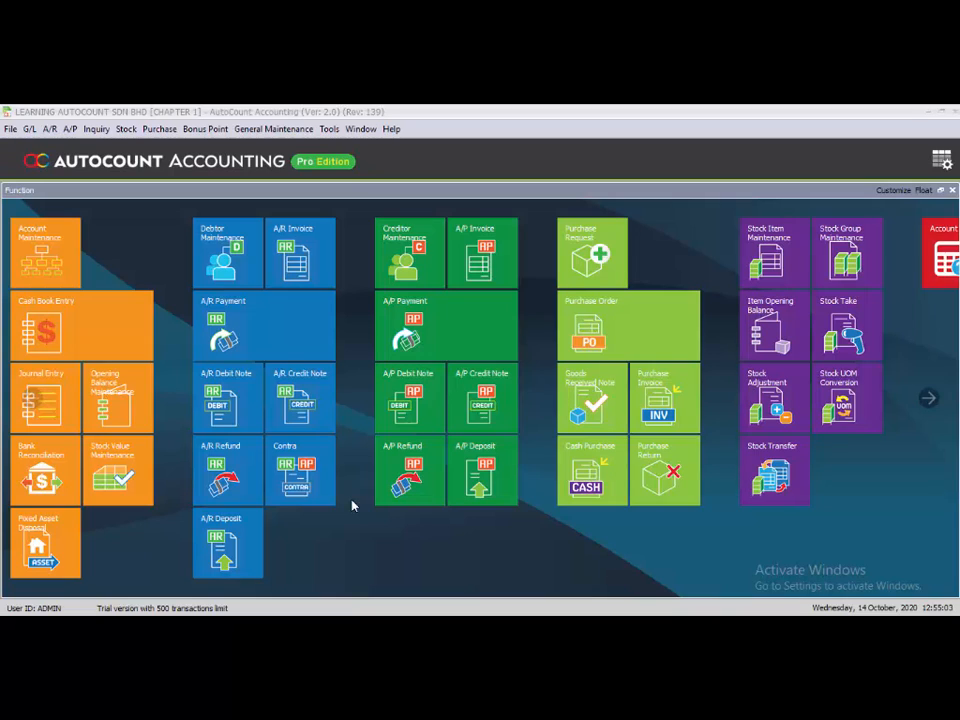
- Open the Debtor Statement report and set its date range to 01/01/2020 to 31/01/2020
click(52, 130)
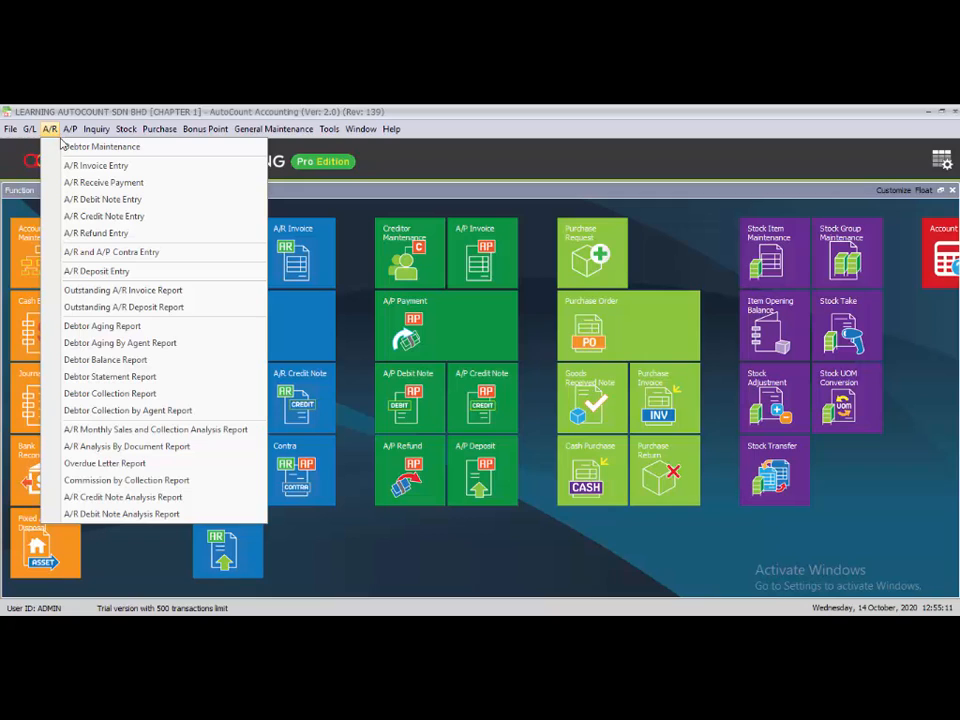
click(130, 377)
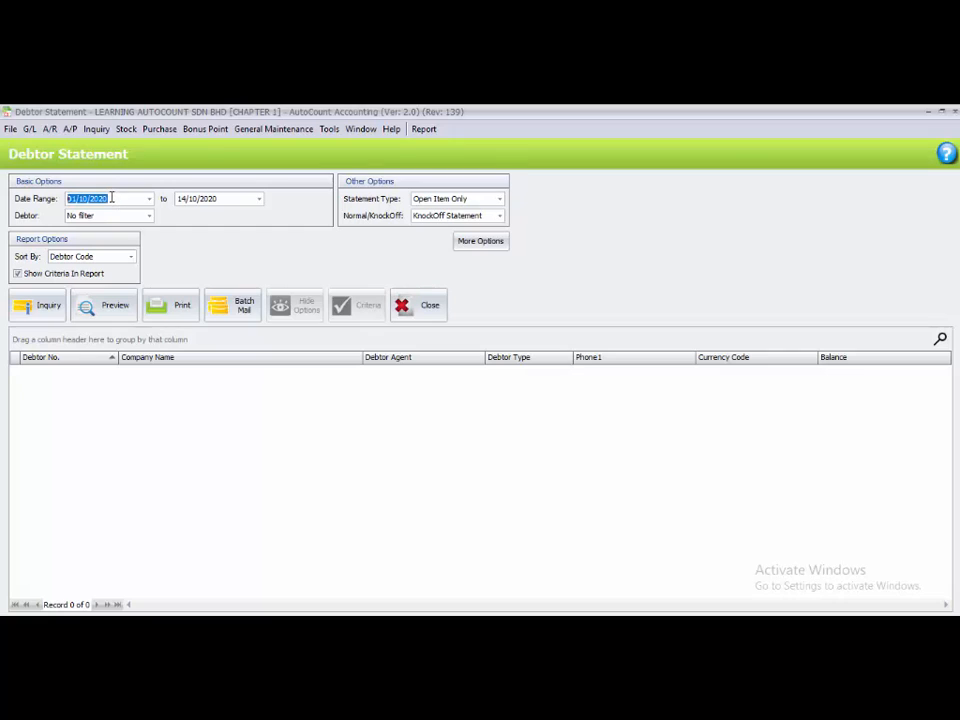
click(69, 199)
double_click(83, 199)
text(01)
double_click(186, 198)
text(31/01)
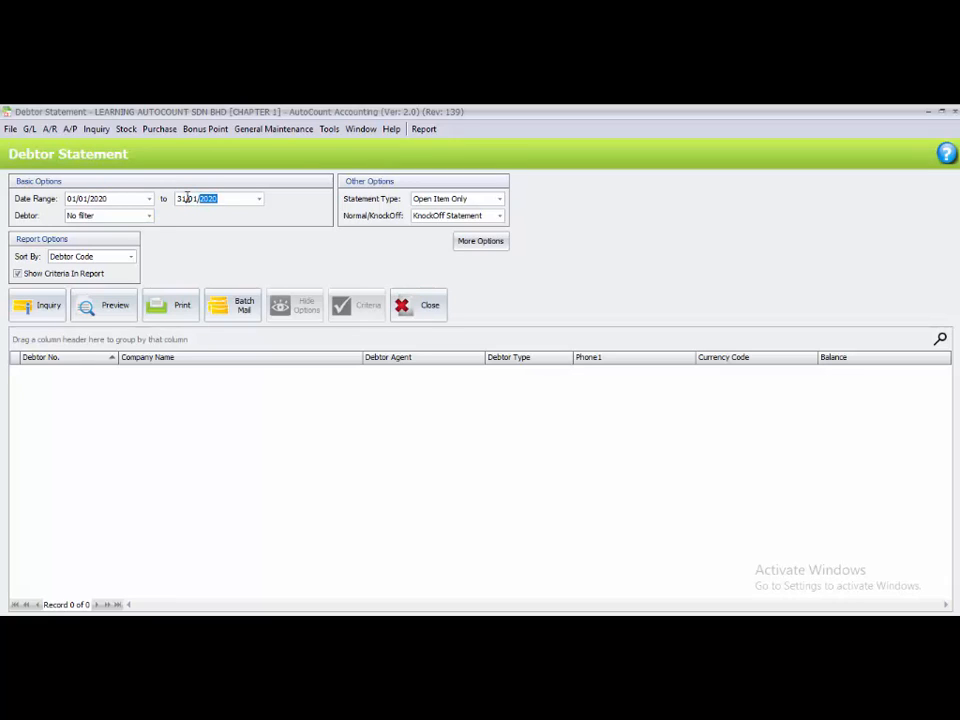
- Filter the debtor statement by multi-select so that it includes only CUSTOMER 1
click(149, 216)
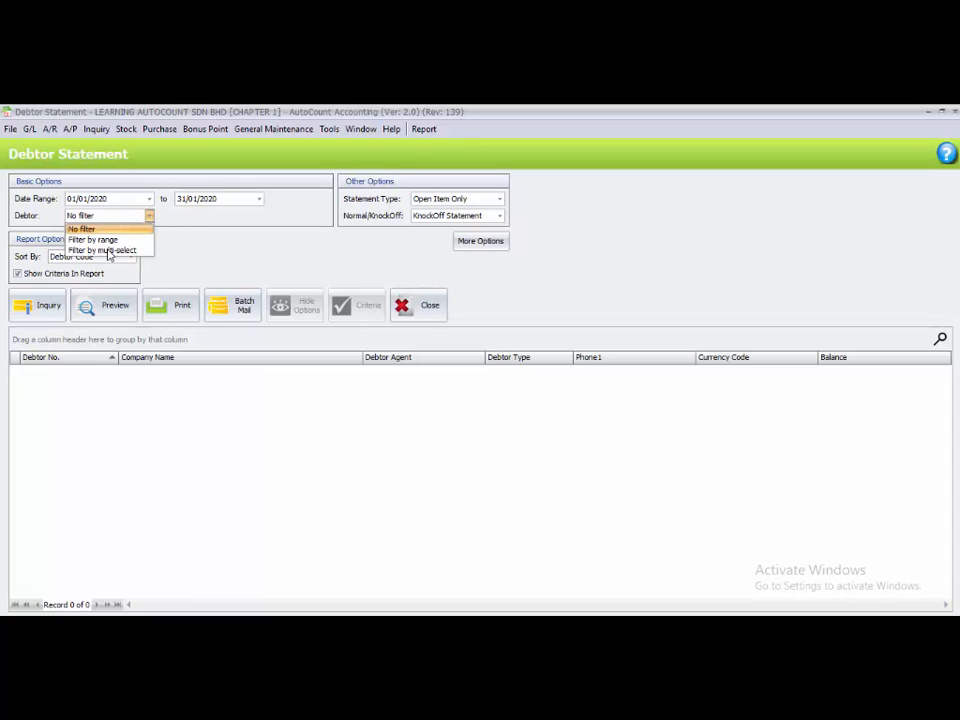
click(109, 251)
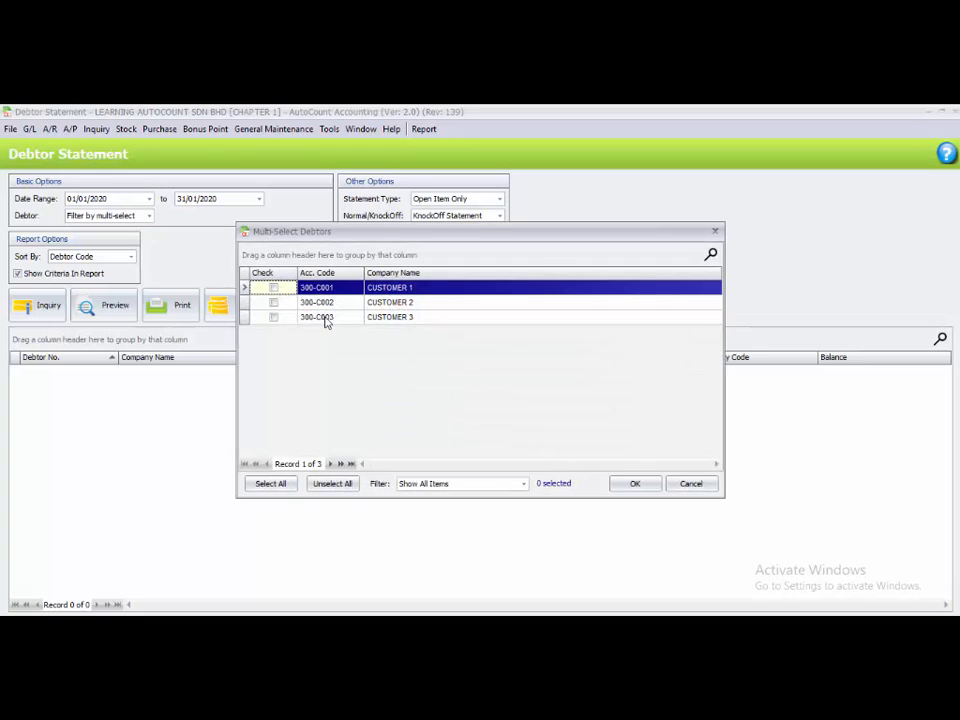
click(272, 288)
click(633, 485)
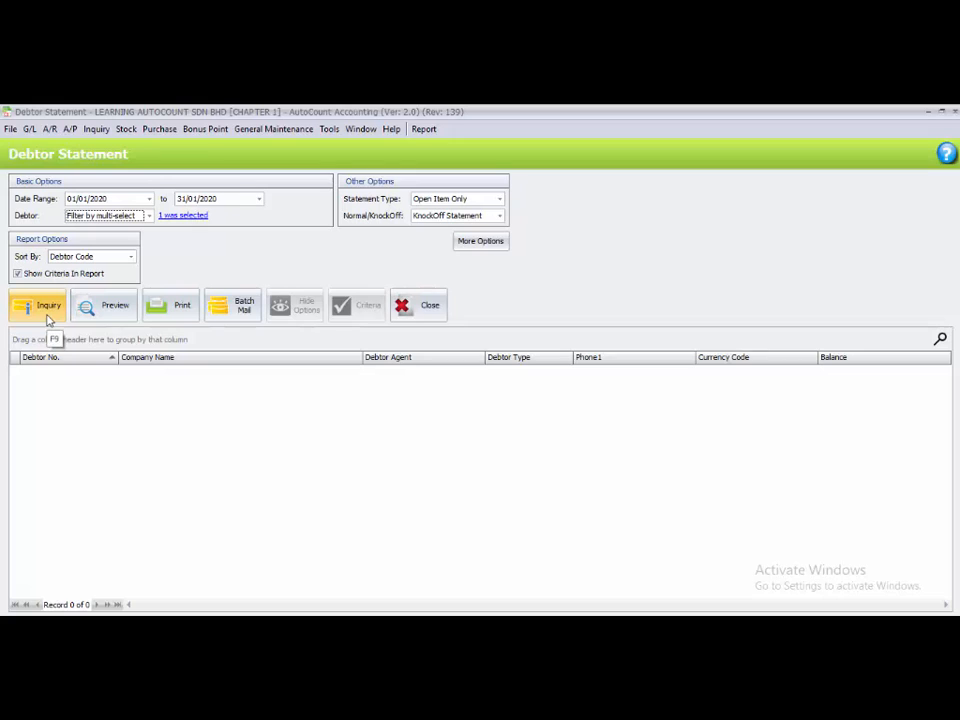
- Run the debtor statement inquiry and preview it with the Debtor Statement - 12 Months report format
click(104, 310)
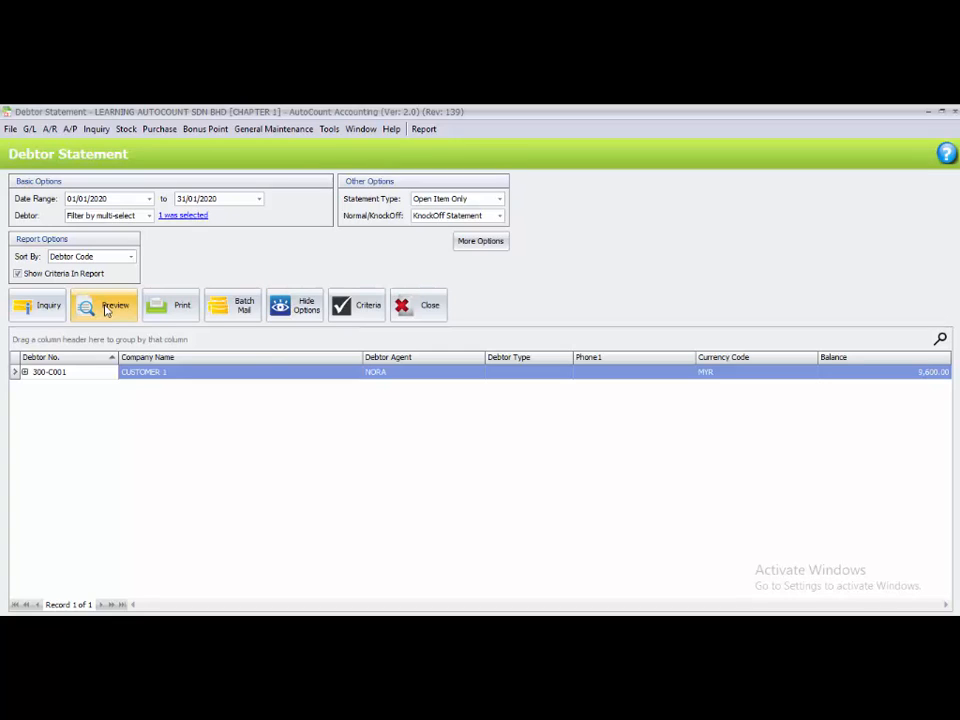
click(89, 375)
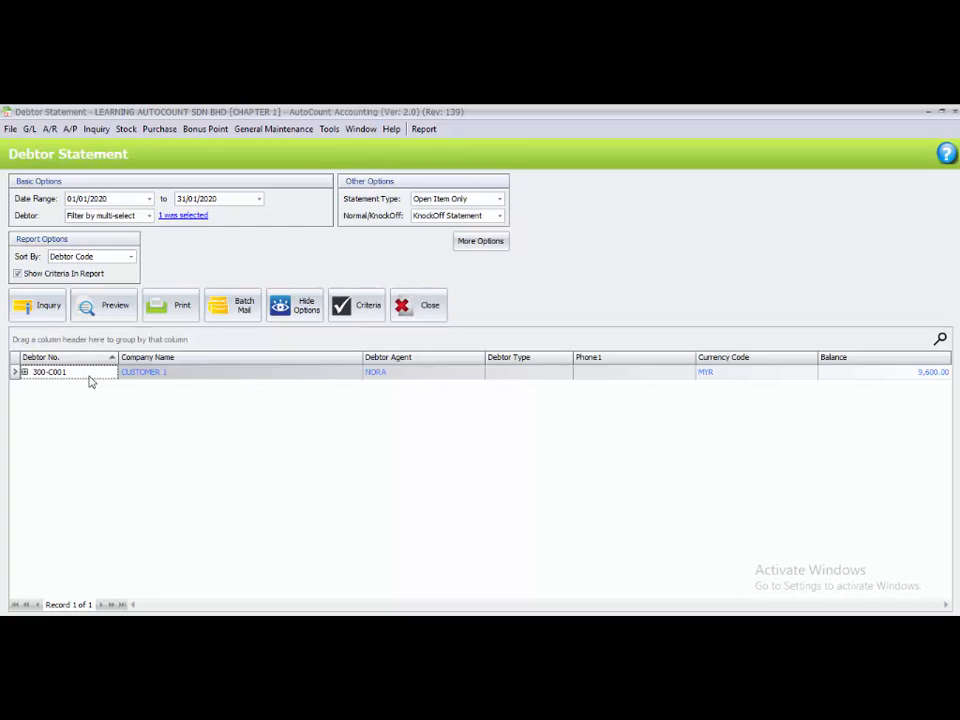
click(112, 306)
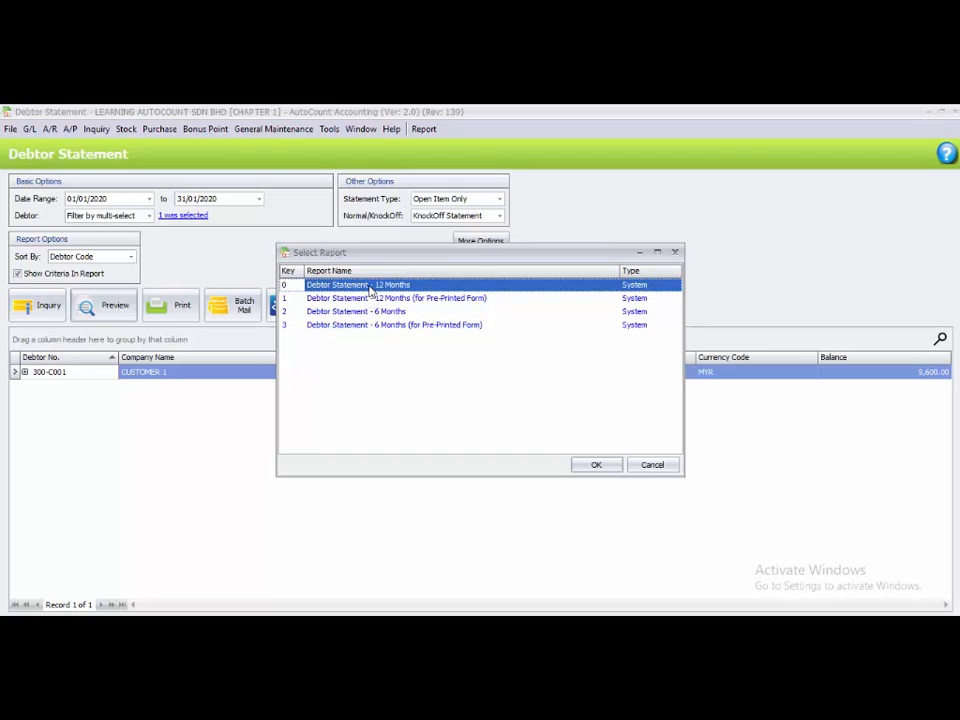
click(600, 468)
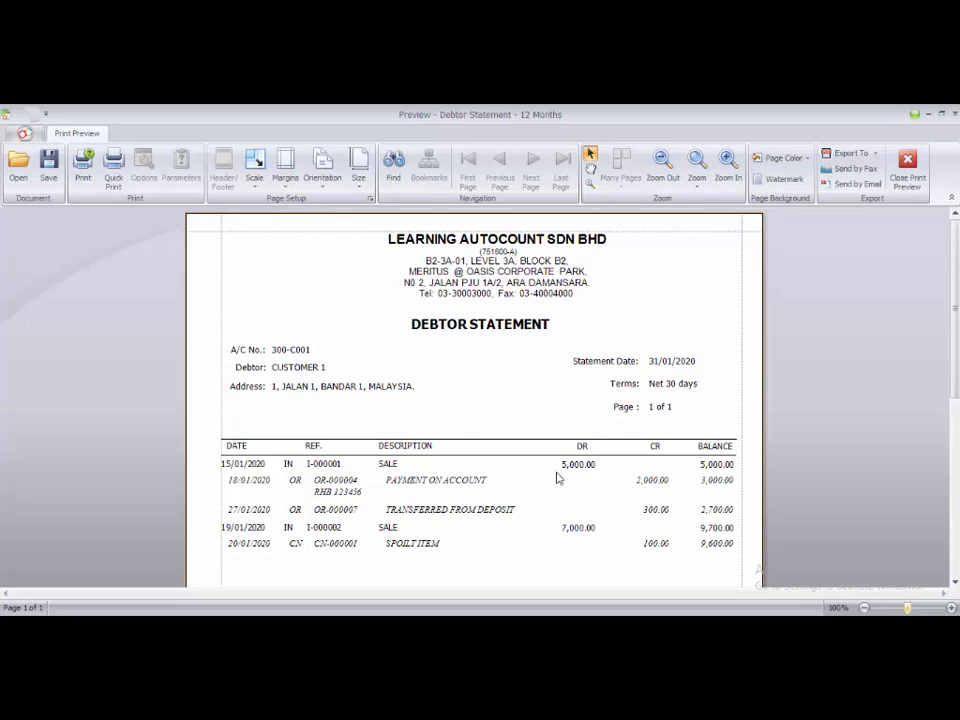
scroll(557, 476, down, 1)
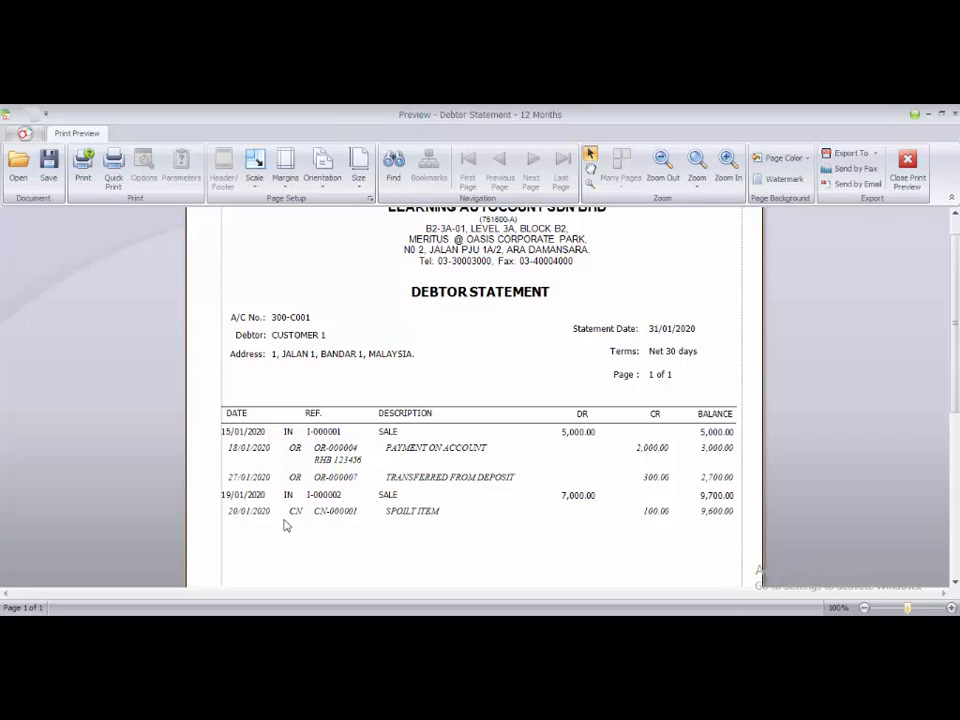
- Open the SPOILT ITEM credit note CN-000001 from the statement for editing and set its ITEM 1236 amount to 110.00
double_click(655, 513)
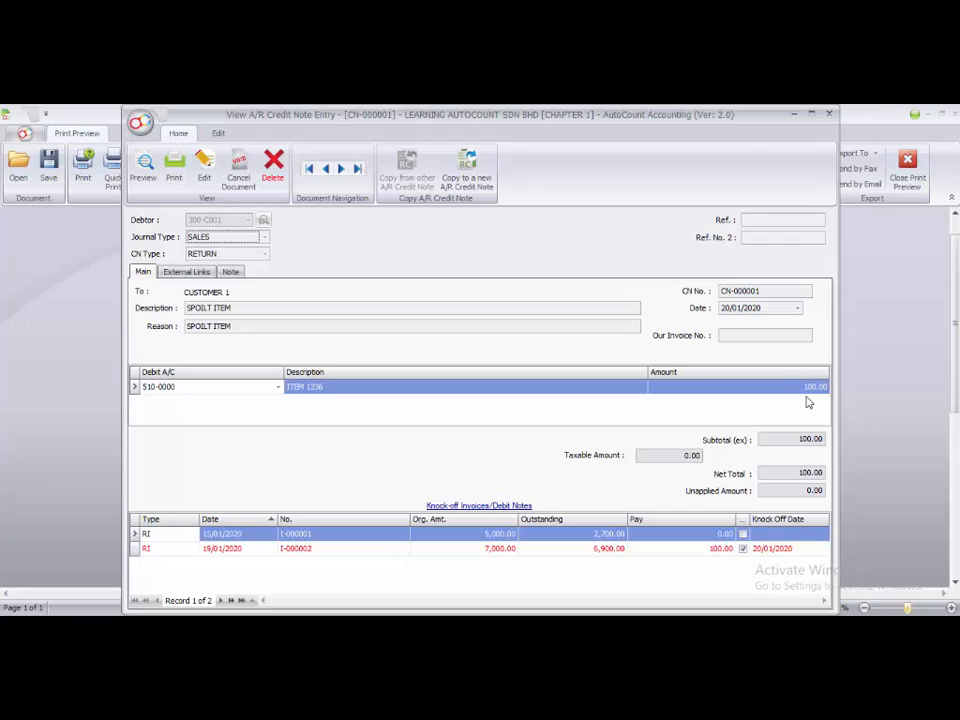
click(208, 167)
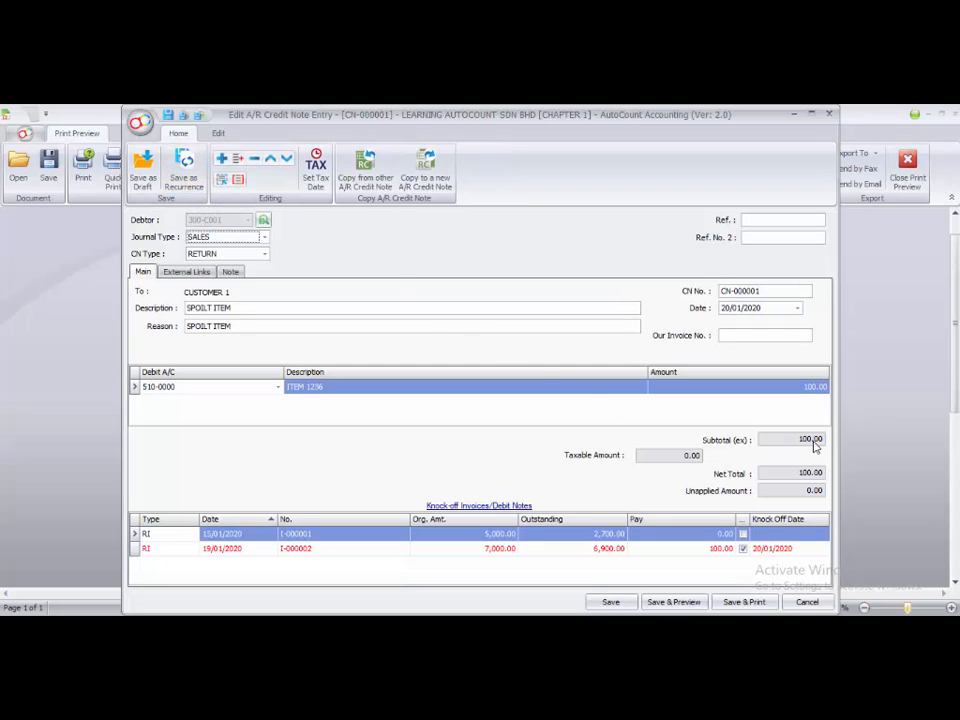
click(814, 388)
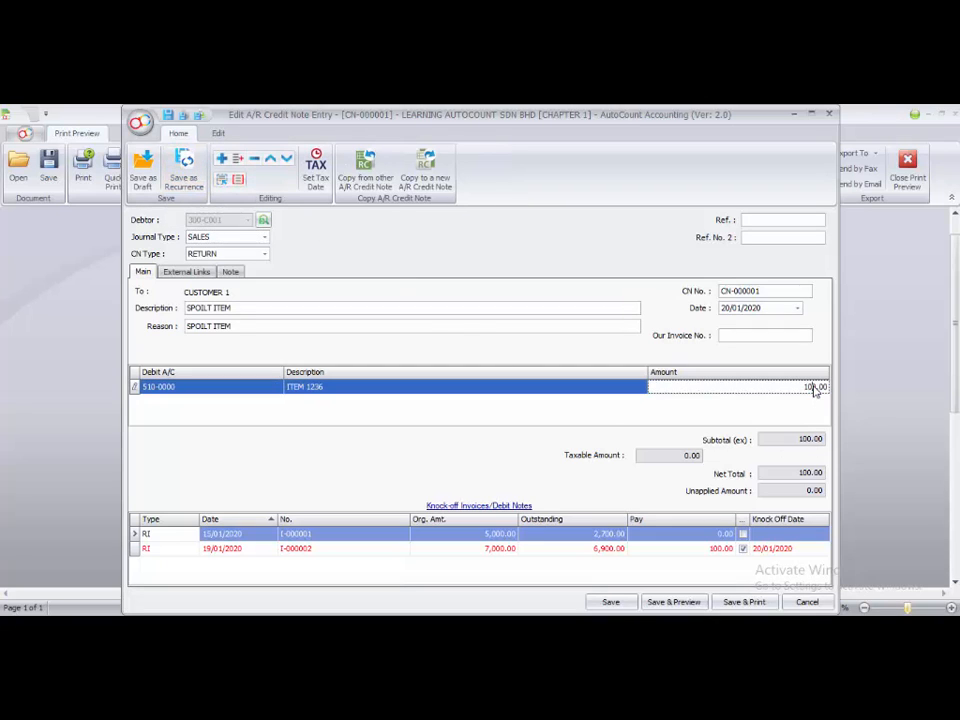
text(110)
key(Return)
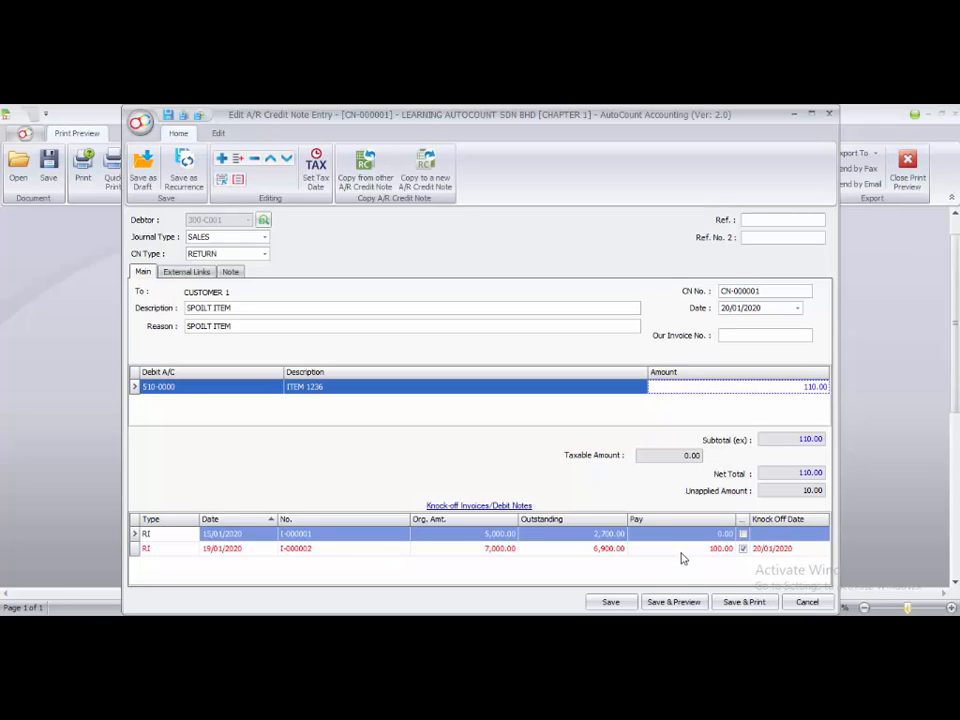
- Knock off invoice I-000002 with the credit note again and save the credit note
click(743, 549)
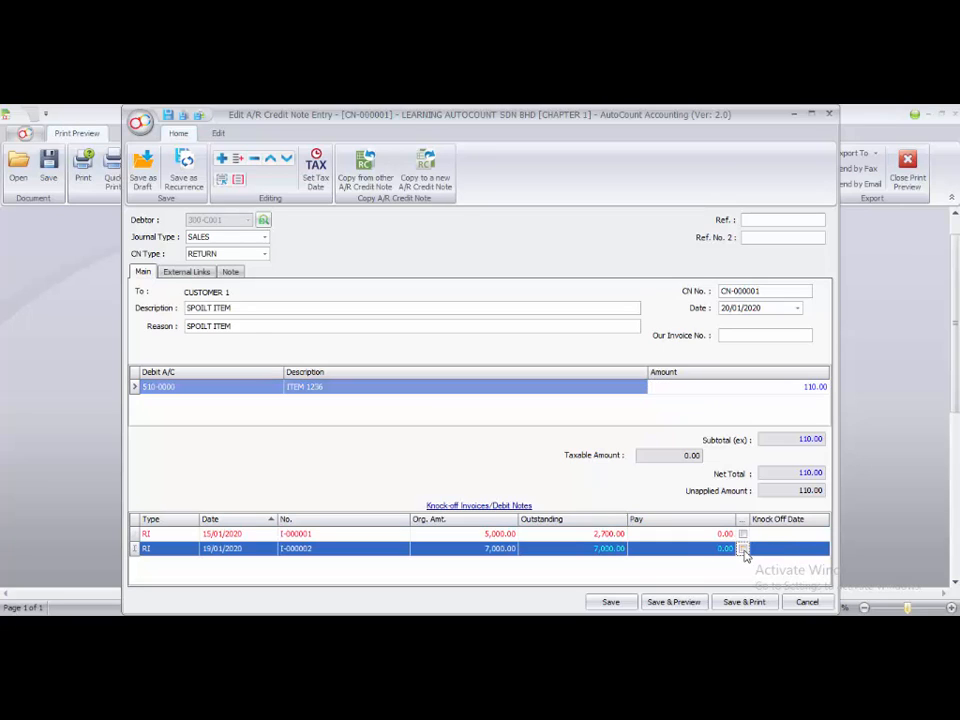
click(743, 549)
click(611, 603)
click(613, 606)
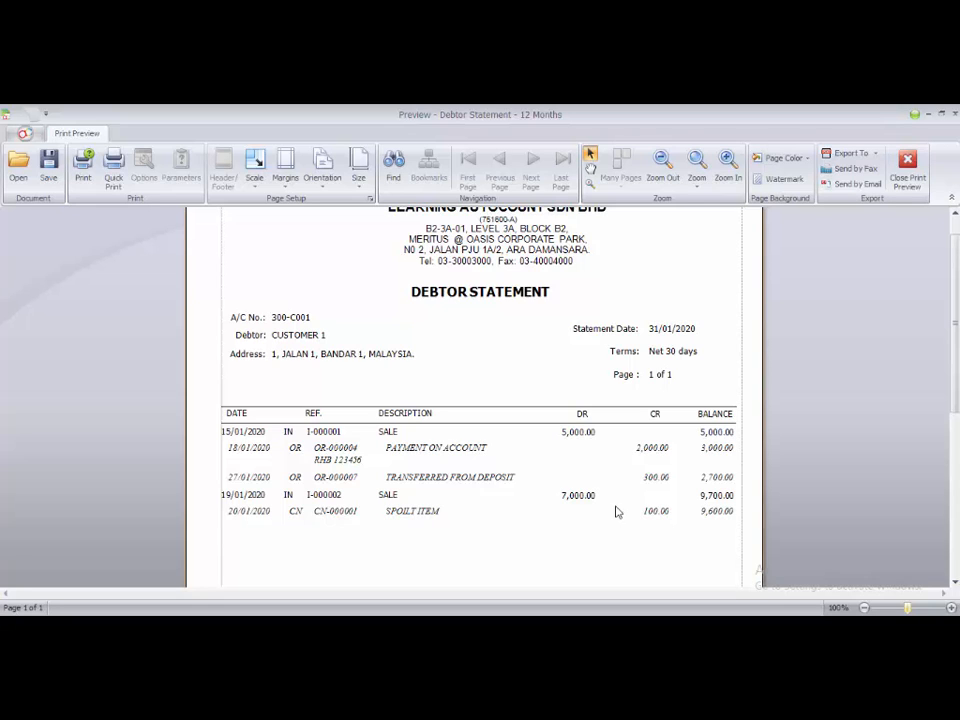
- Refresh the debtor statement inquiry, check the new Debtor Statement - 12 Months preview, and close the report
click(910, 172)
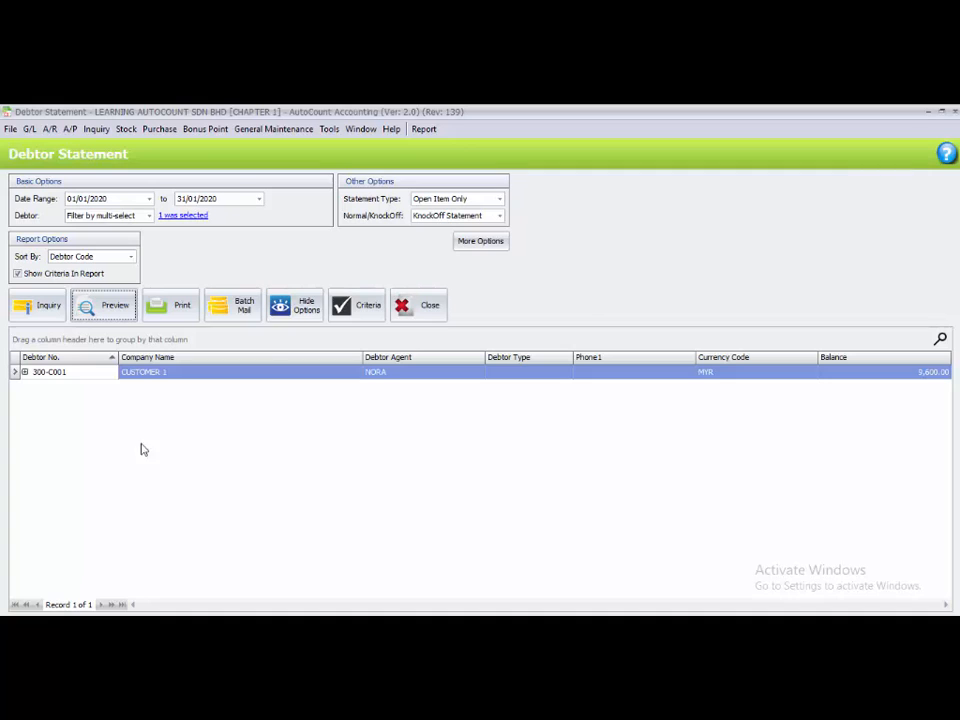
click(37, 311)
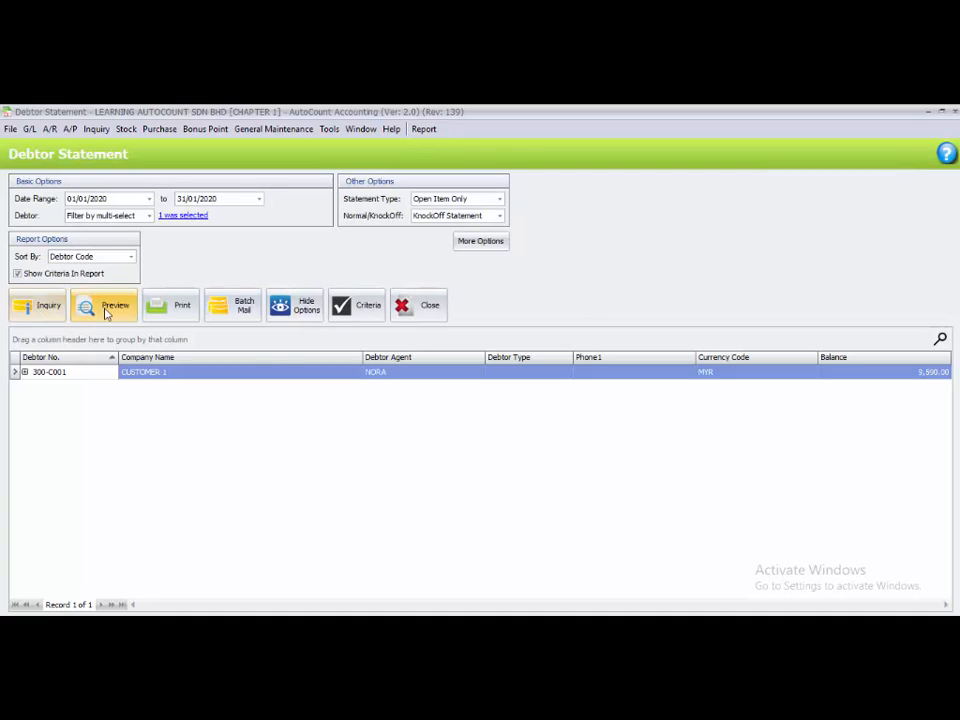
click(106, 311)
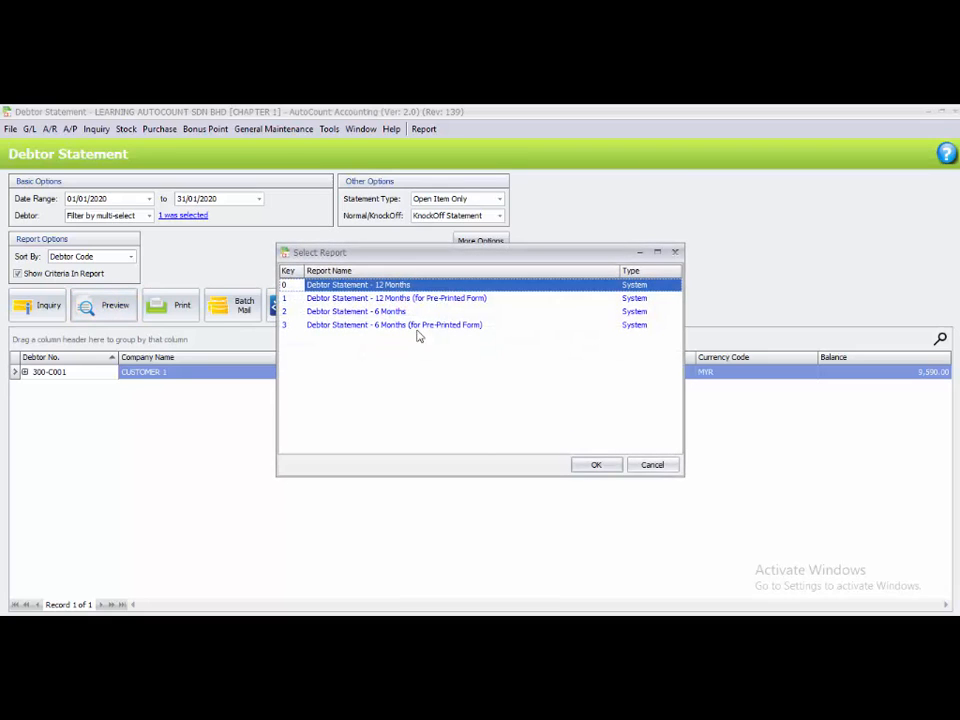
click(595, 464)
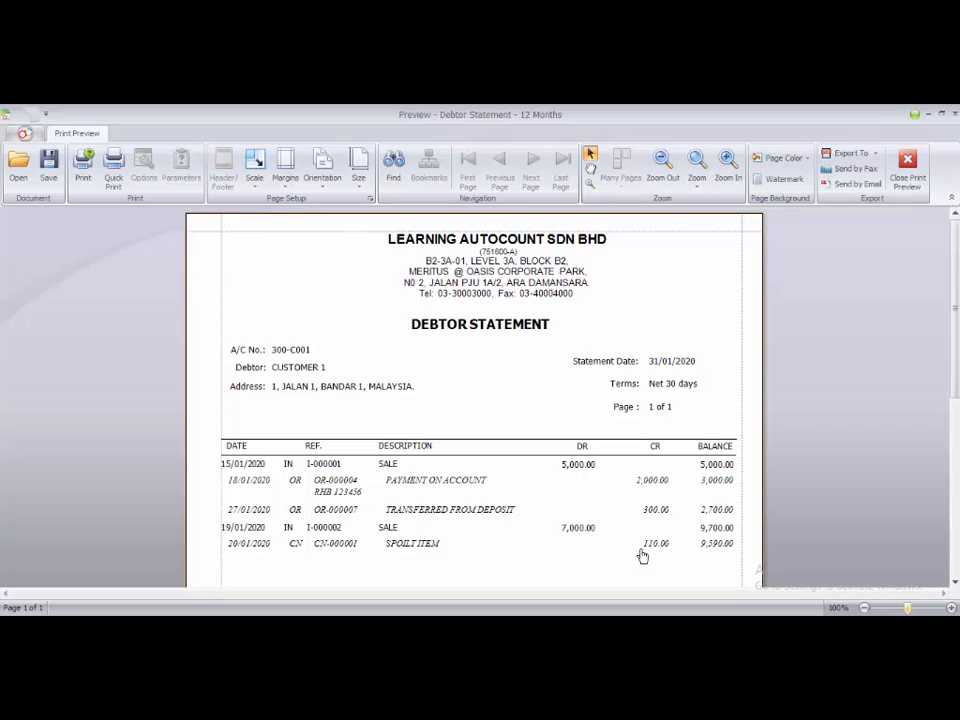
click(907, 166)
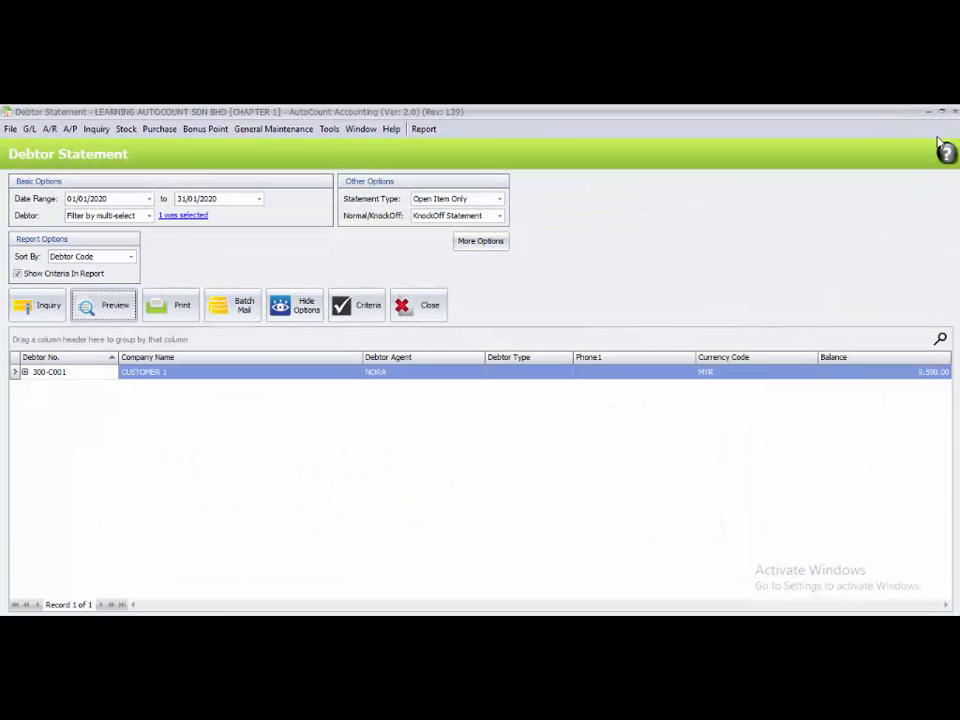
click(952, 111)
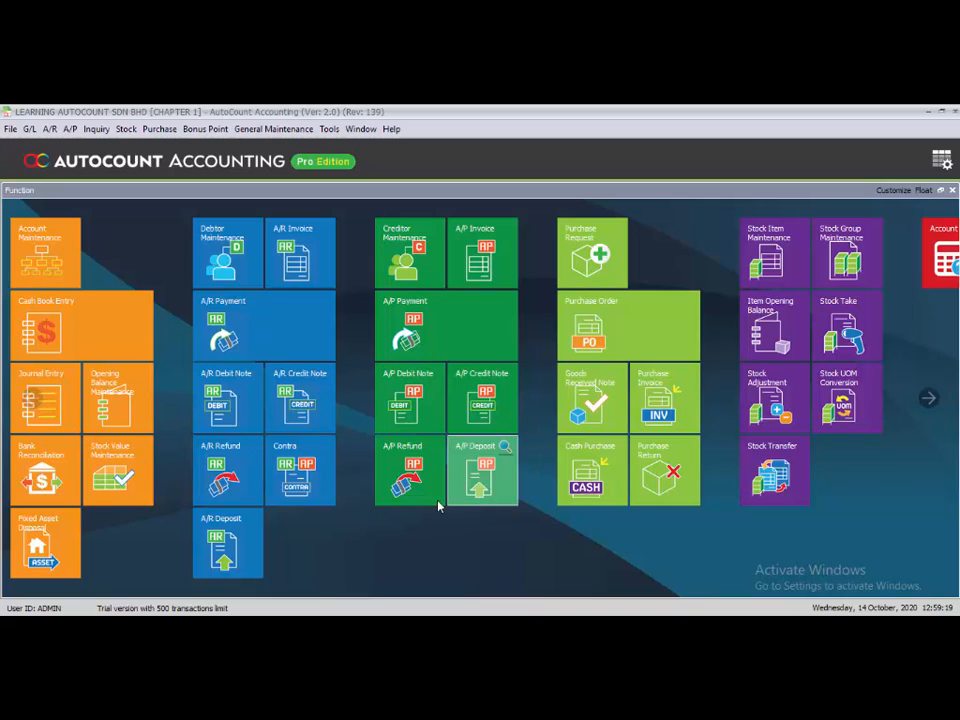
- Edit A/R payment OR-000004 from CUSTOMER 1, mark its CIMB-KL cheque as returned (Is RCHQ), and save
click(276, 330)
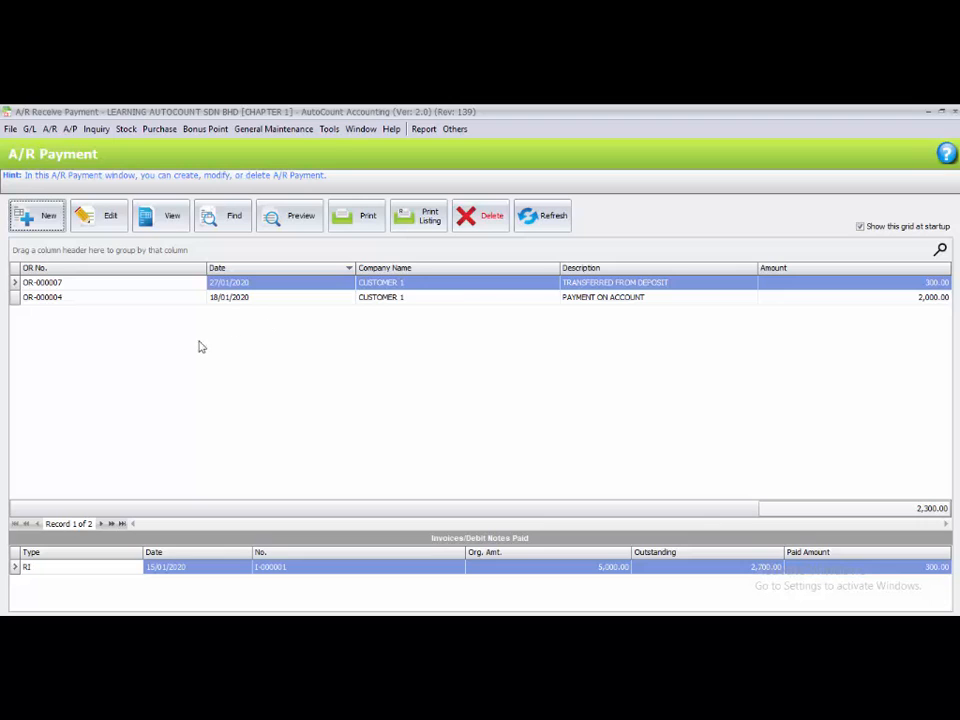
click(117, 301)
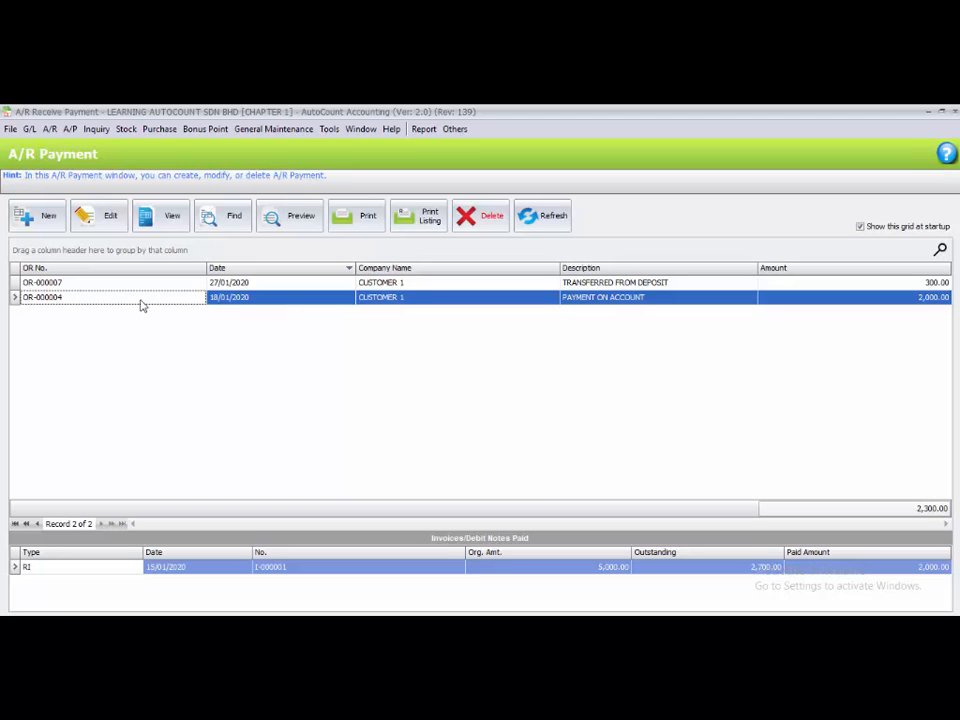
click(110, 217)
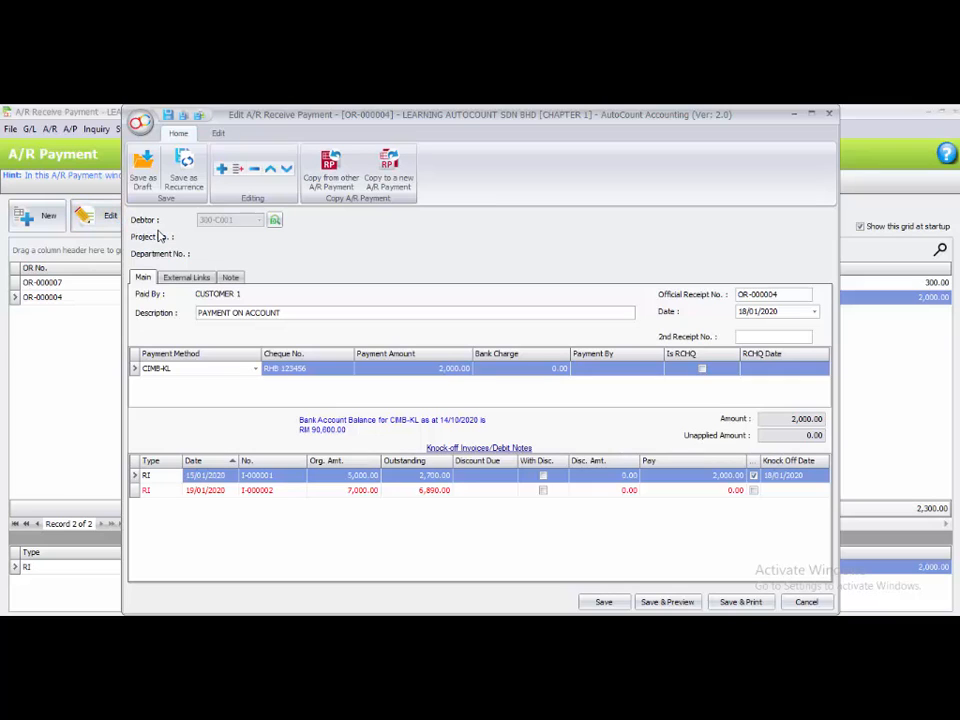
click(701, 370)
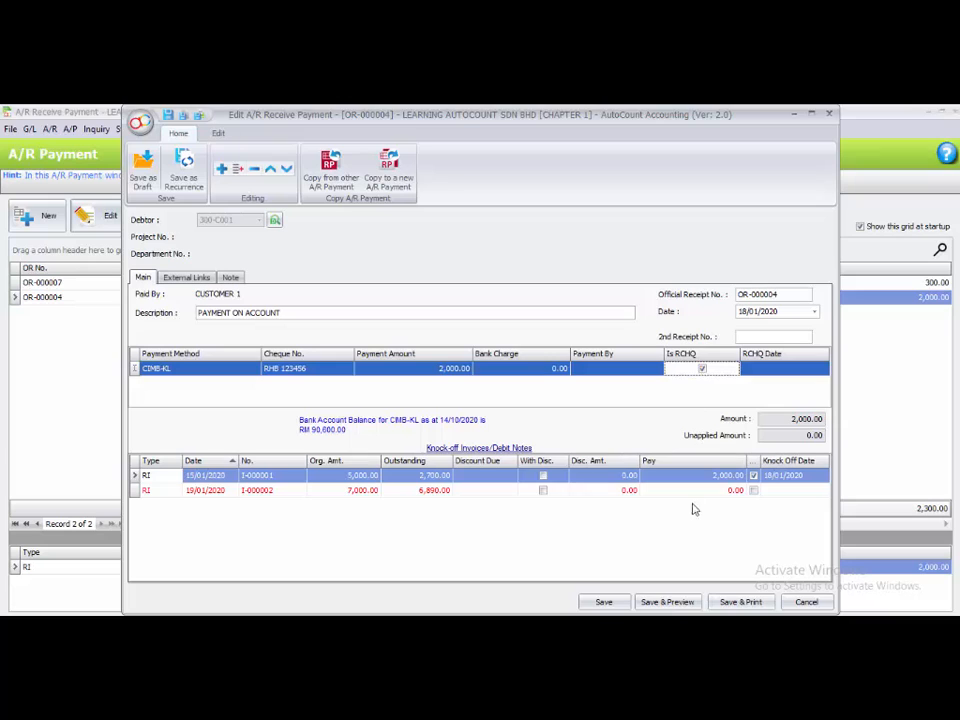
key(Tab)
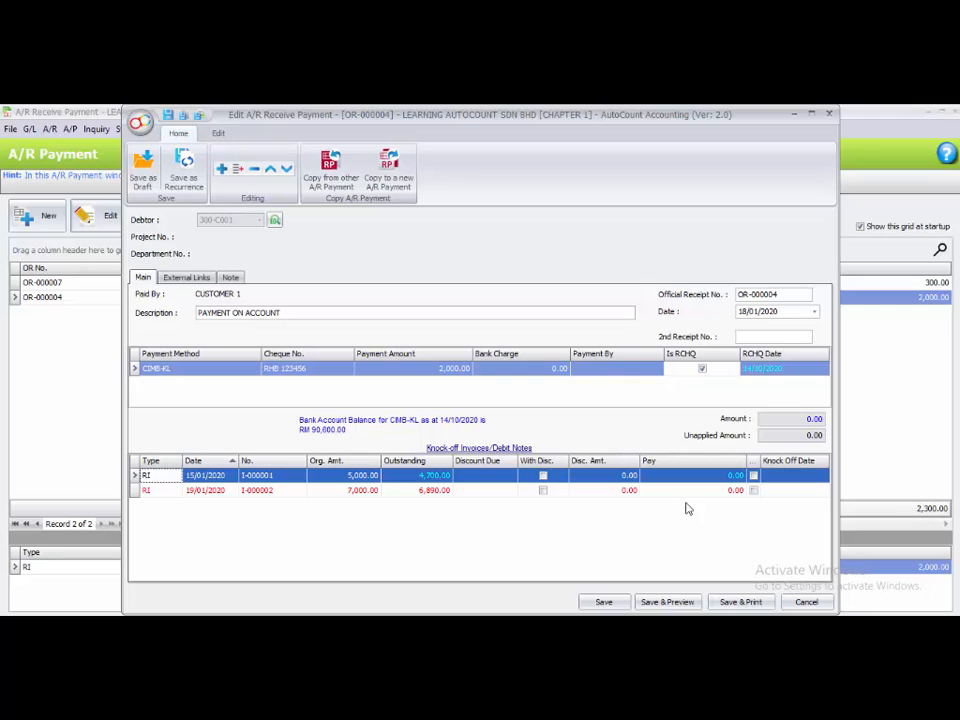
click(605, 602)
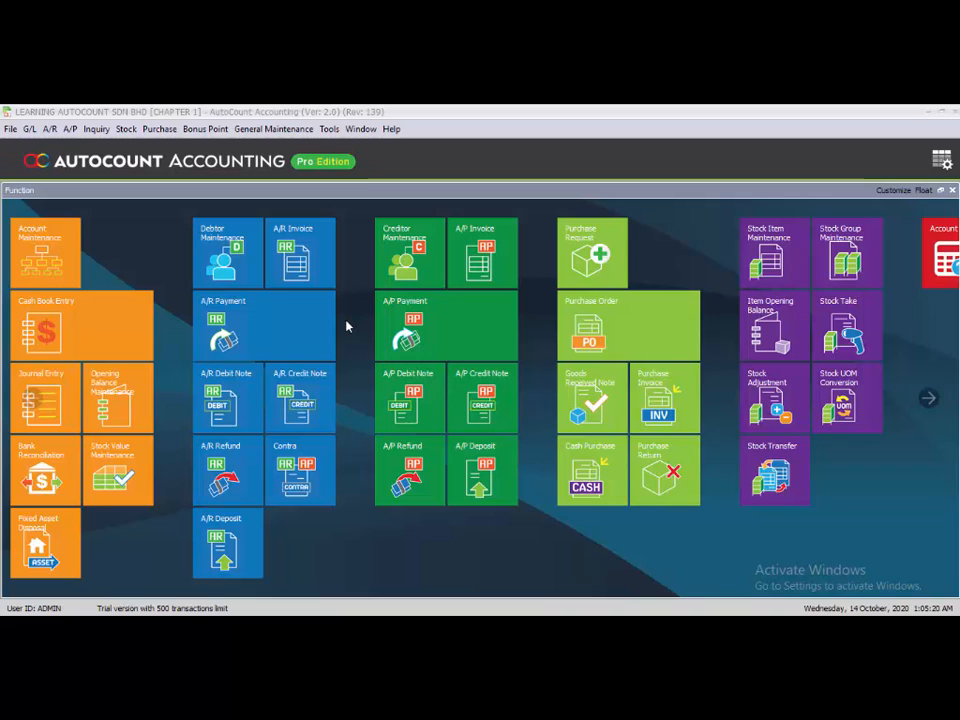
- Create a new A/R payment from CUSTOMER 1 dated 05/02/2020 with CIMB-KL as the payment method
click(273, 326)
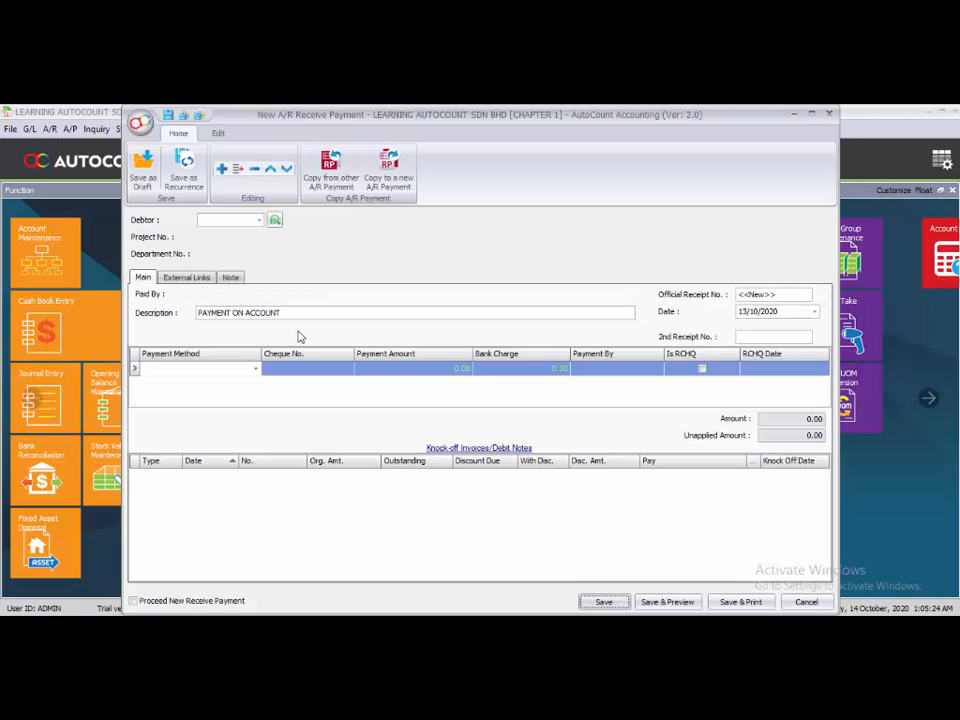
click(259, 221)
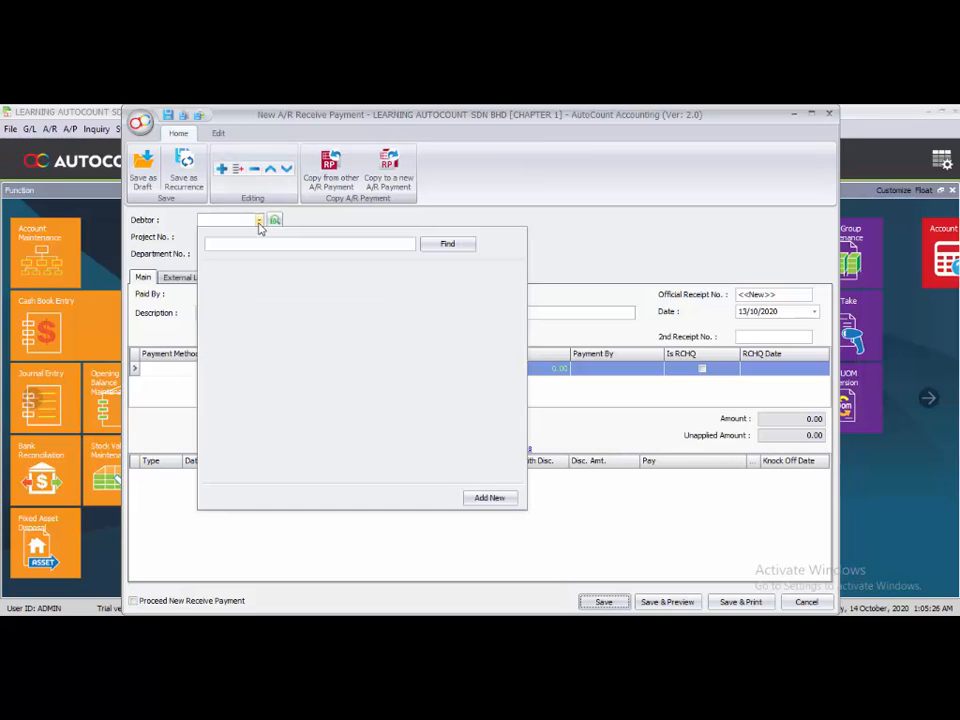
click(254, 288)
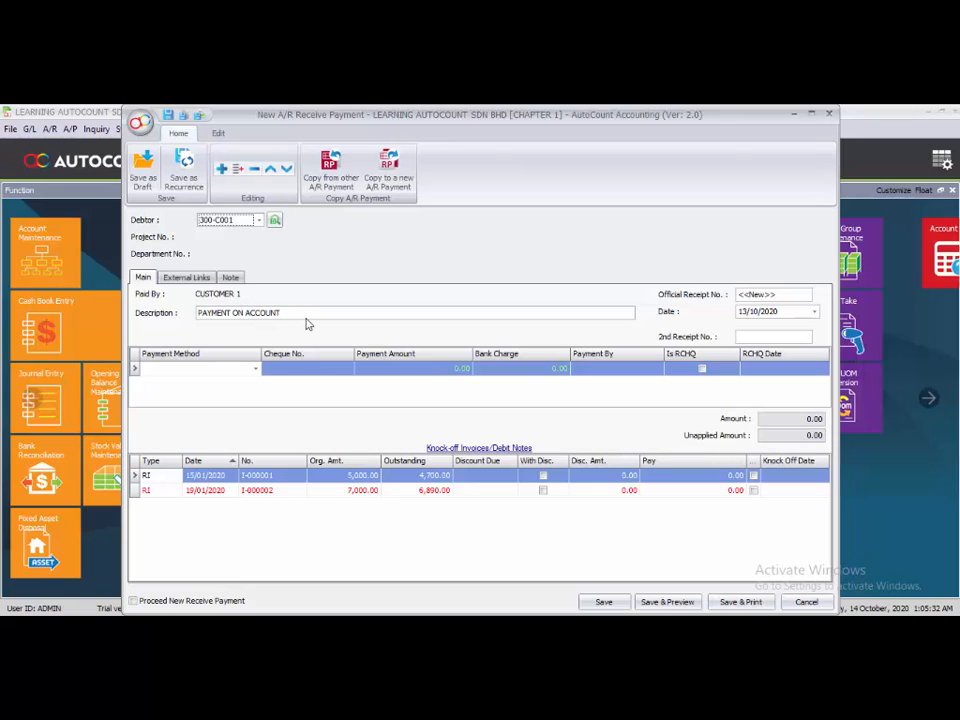
click(743, 312)
text(0102)
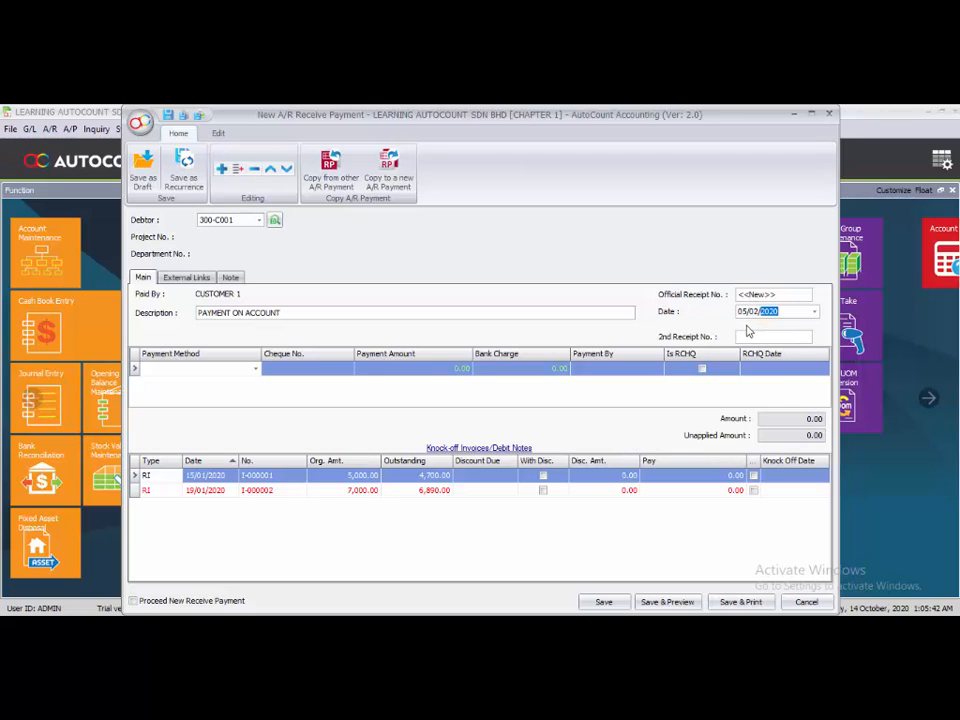
click(256, 370)
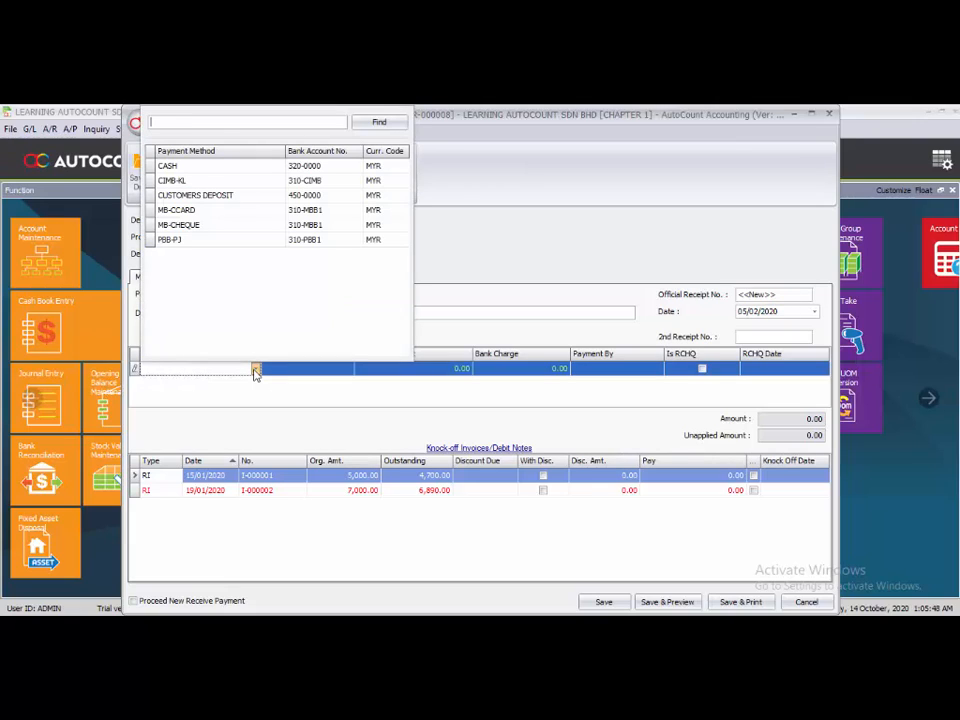
click(180, 180)
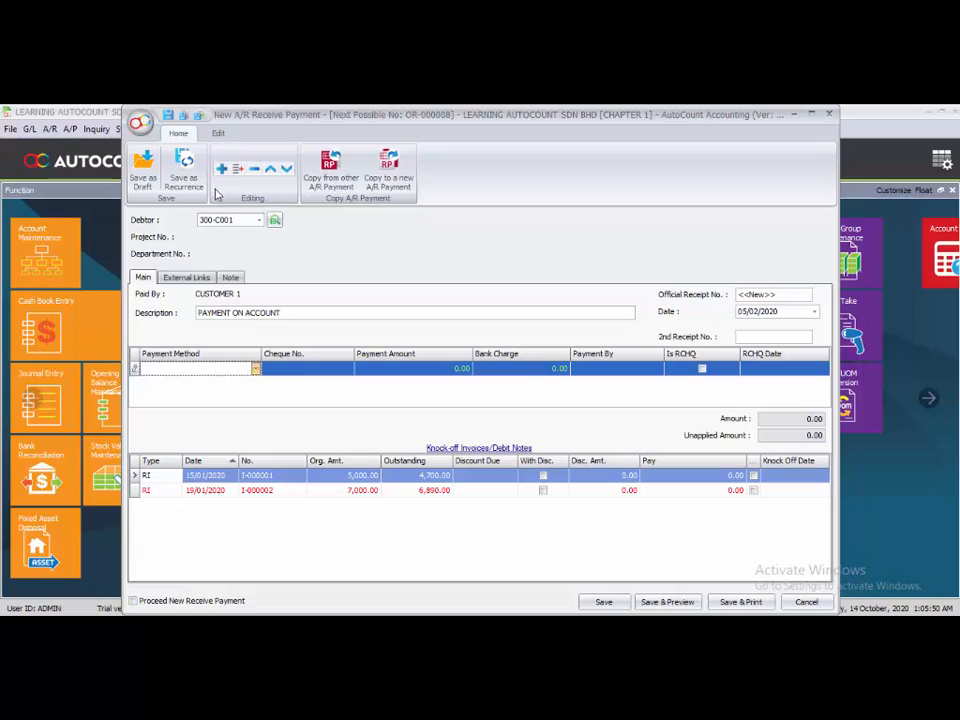
- Enter cheque number RHB 123477 and a payment amount of 2,000.00 for the CIMB-KL payment line
click(294, 372)
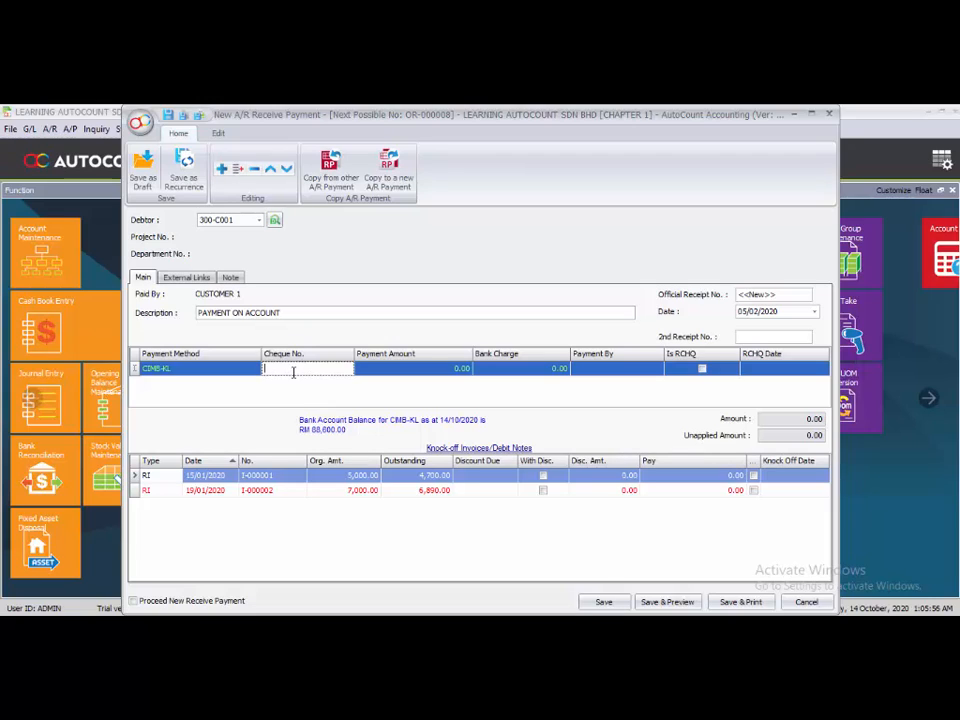
text(RHB 123477)
click(454, 370)
text(2,0)
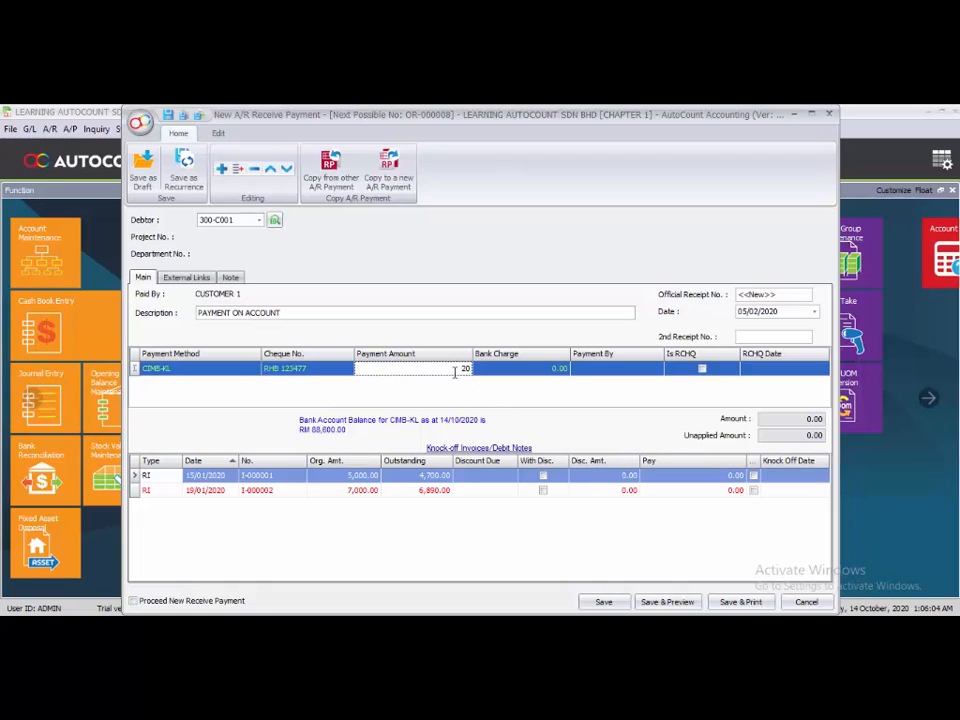
text(00)
- Knock off invoice I-000001 with the payment and save the A/R payment
click(478, 576)
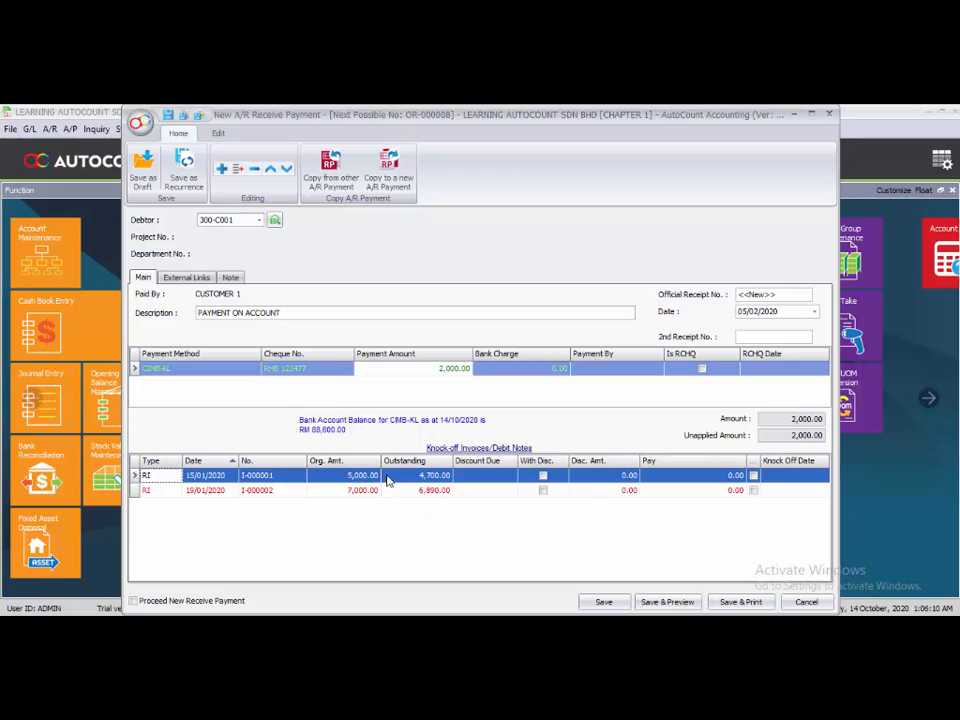
click(753, 476)
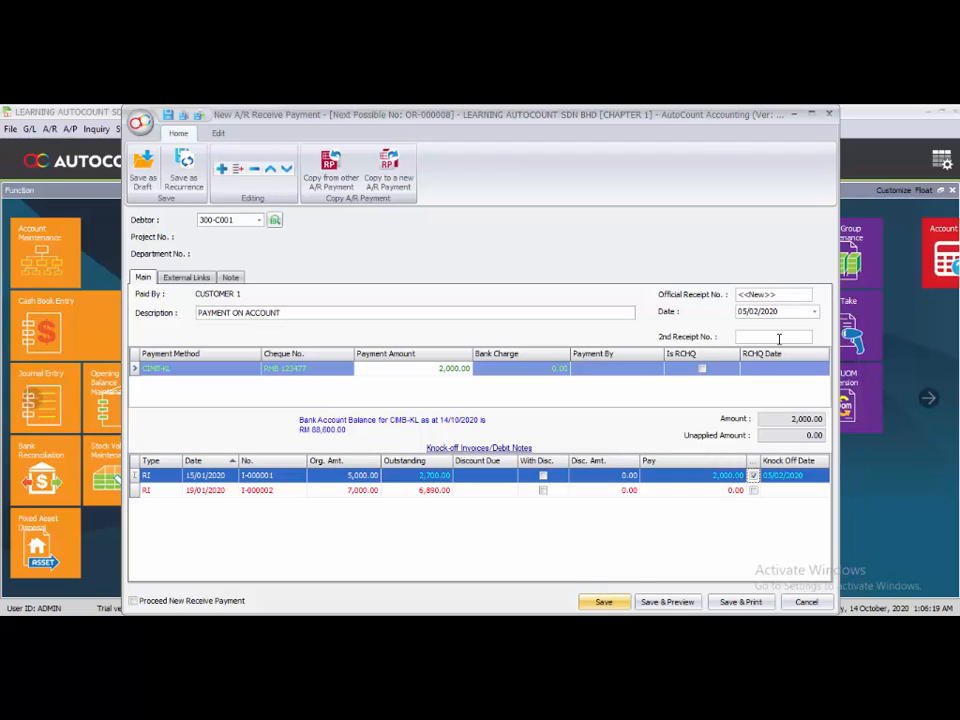
click(596, 604)
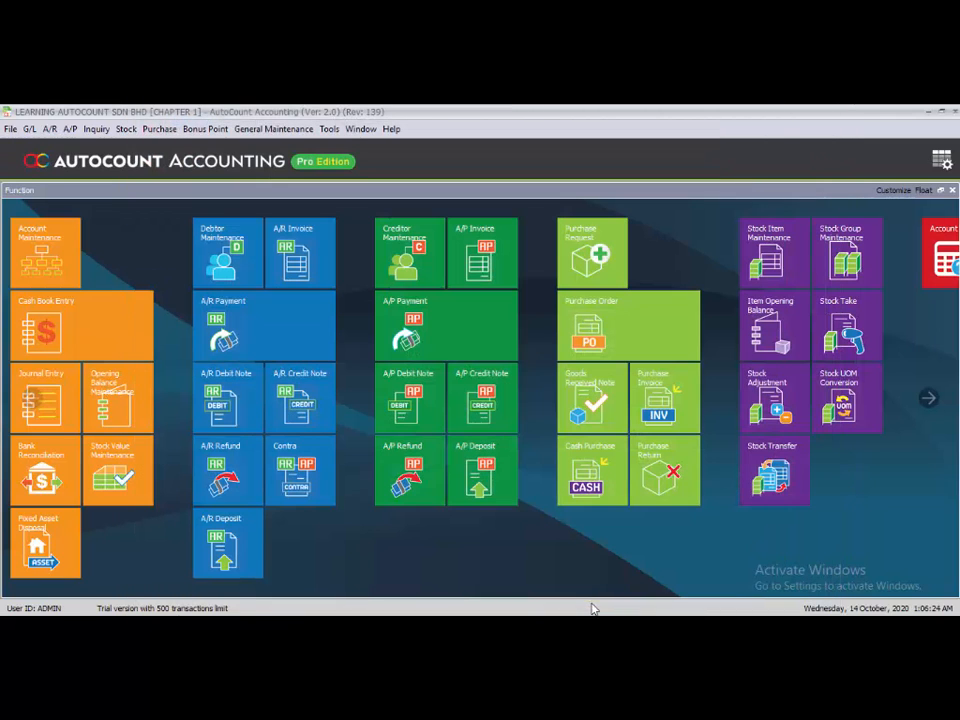
- Run a debtor statement inquiry for CUSTOMER 1 covering 01/01/2020 to 31/01/2020
click(49, 129)
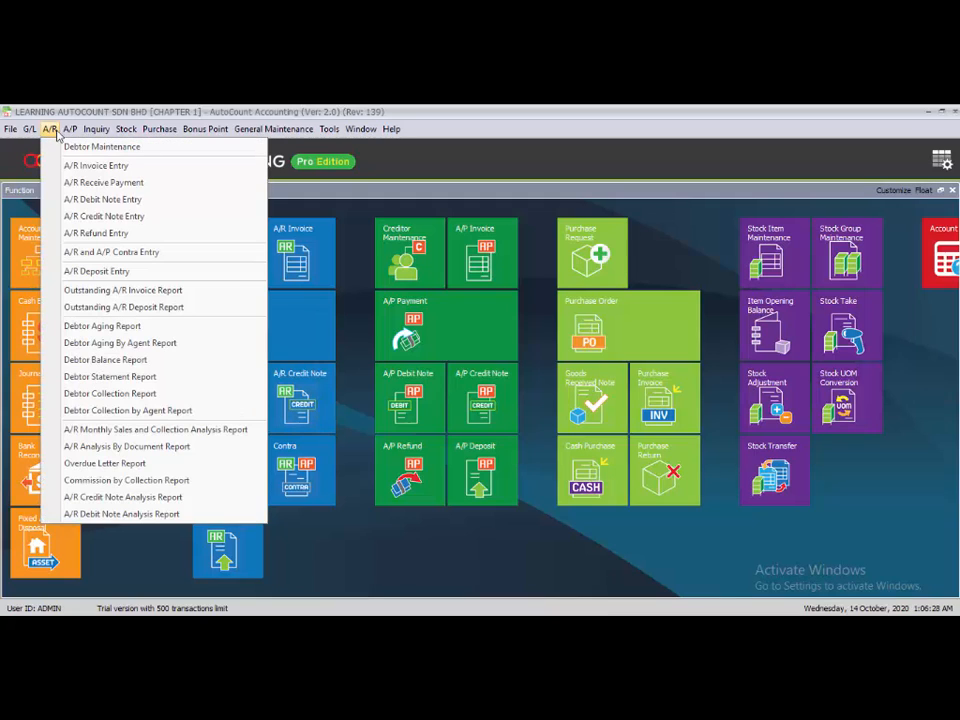
click(92, 377)
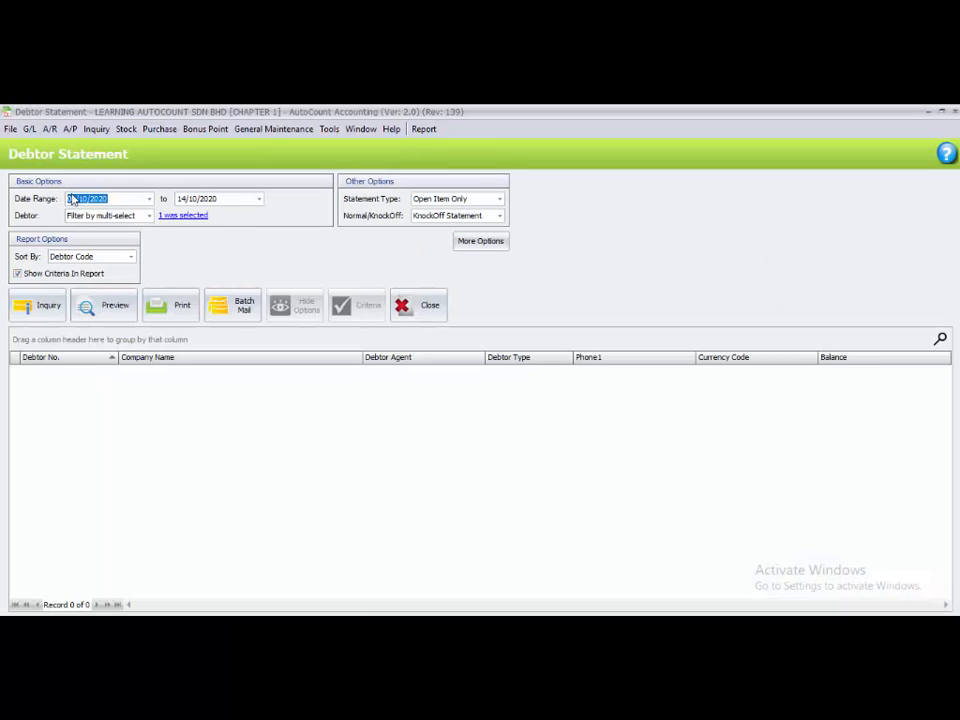
text(0101)
click(181, 198)
text(3101)
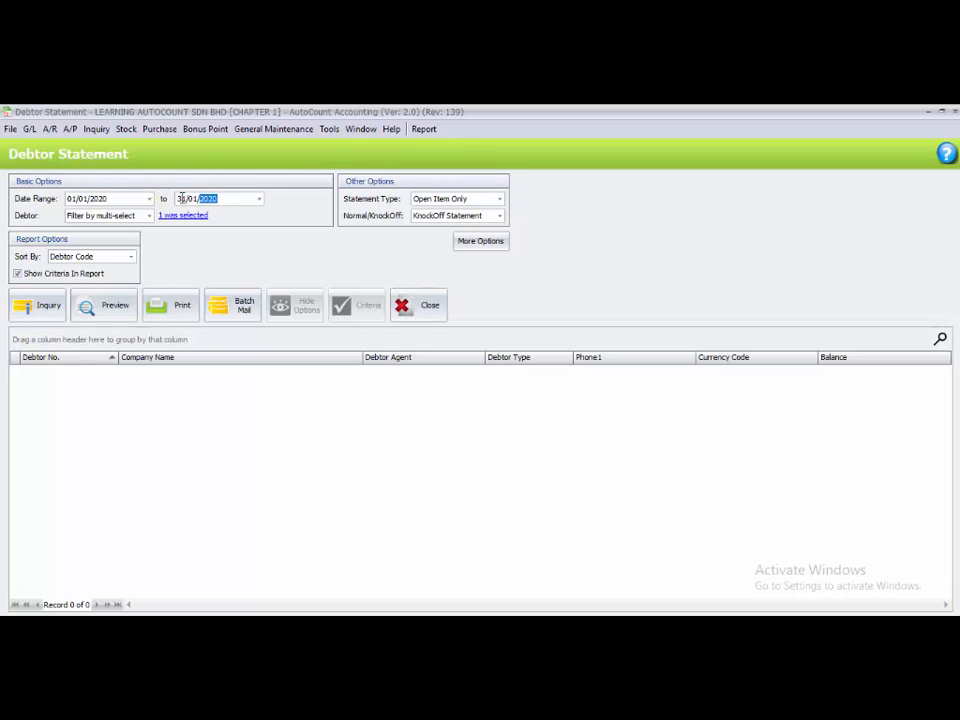
click(184, 216)
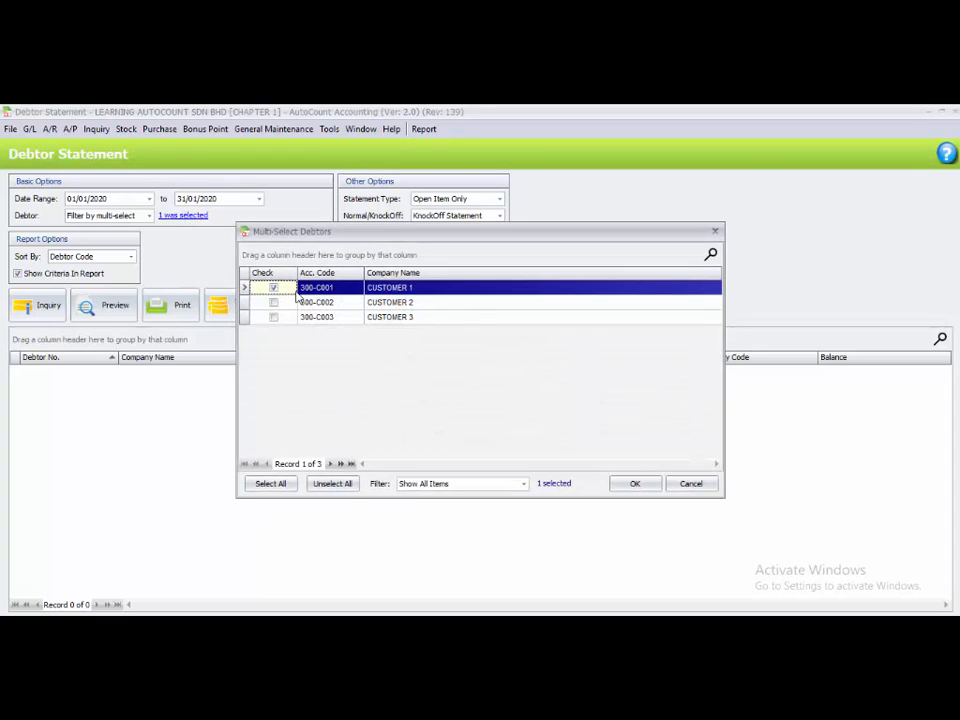
click(715, 231)
click(25, 310)
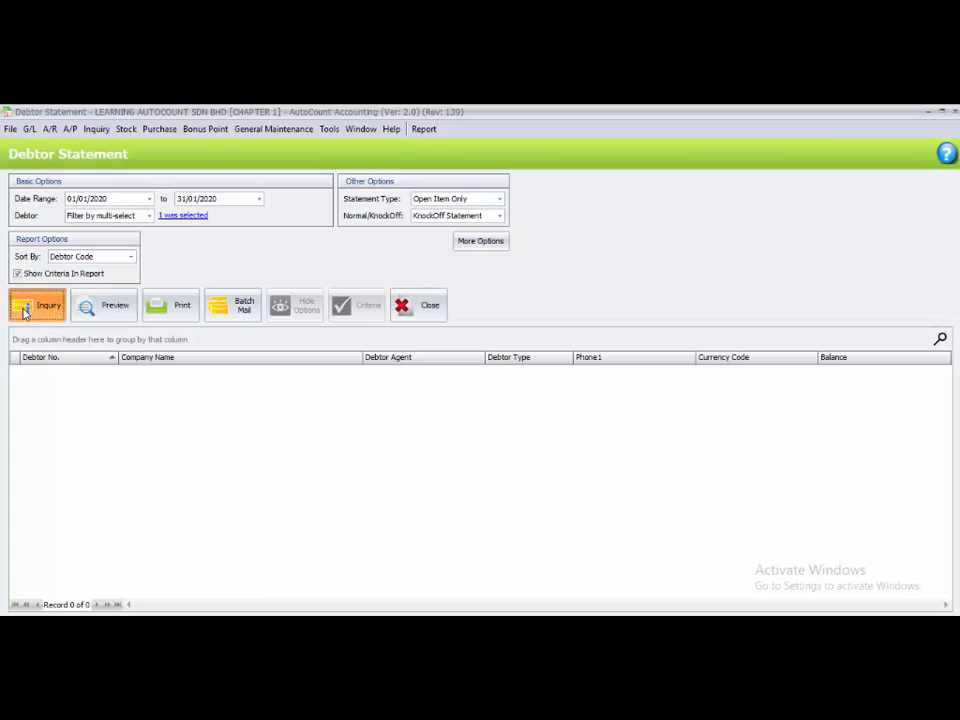
- Preview the Debtor Statement - 12 Months report, check the returned and post-dated cheque entries, and close the preview
click(118, 306)
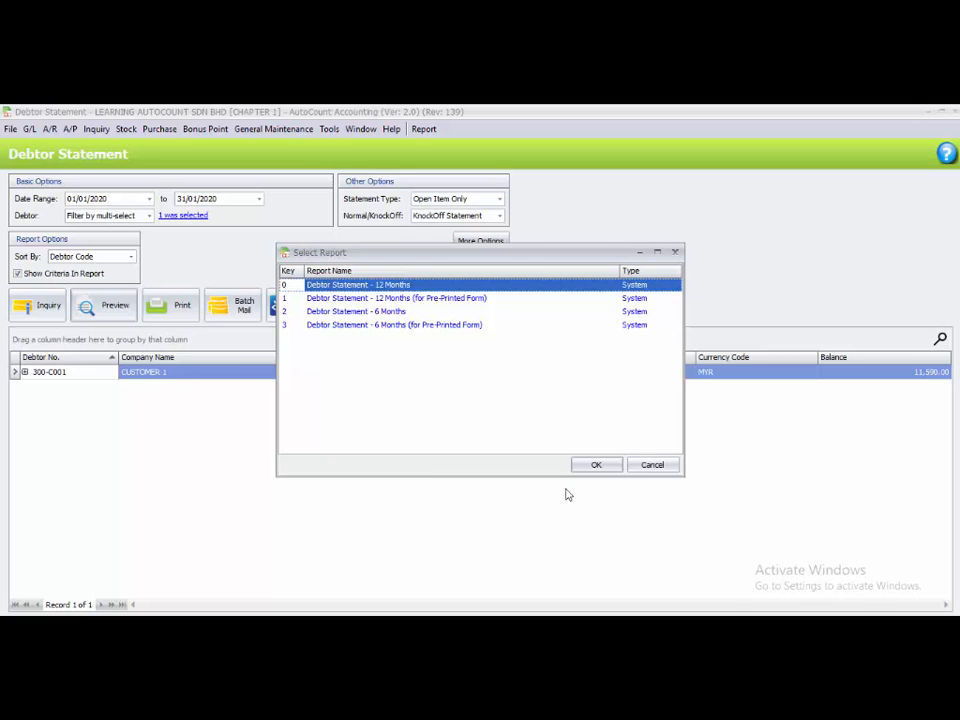
click(588, 467)
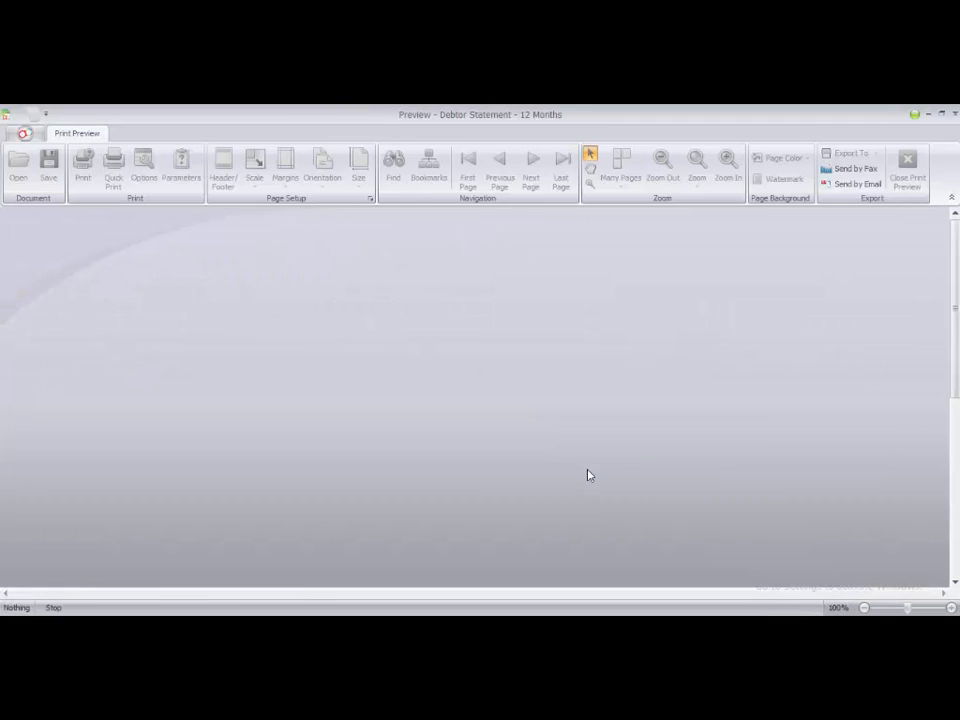
scroll(592, 475, down, 2)
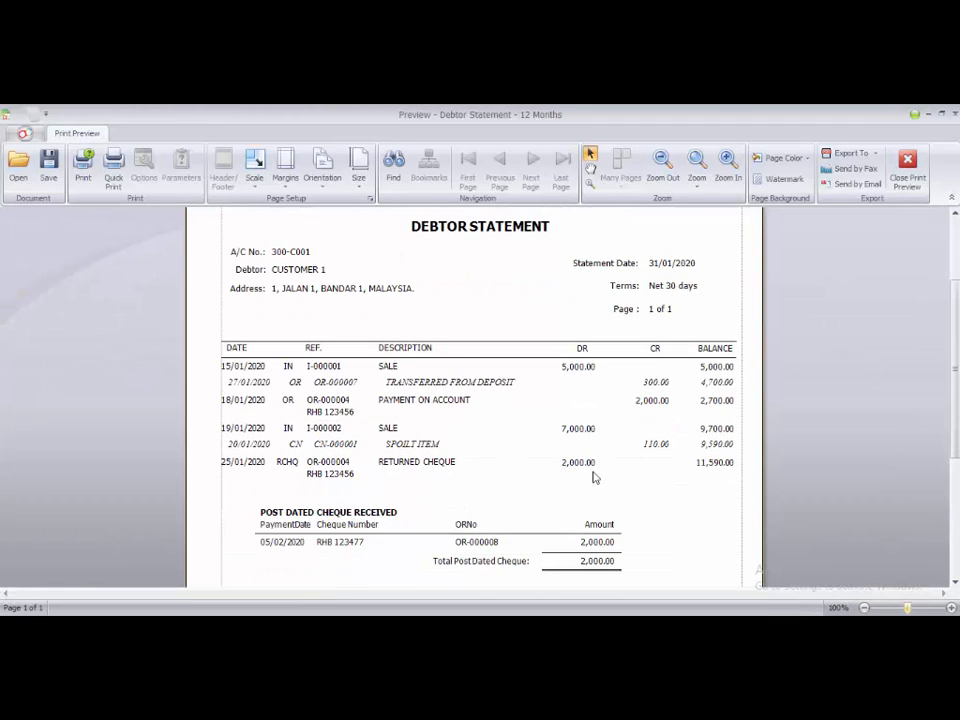
scroll(593, 477, down, 1)
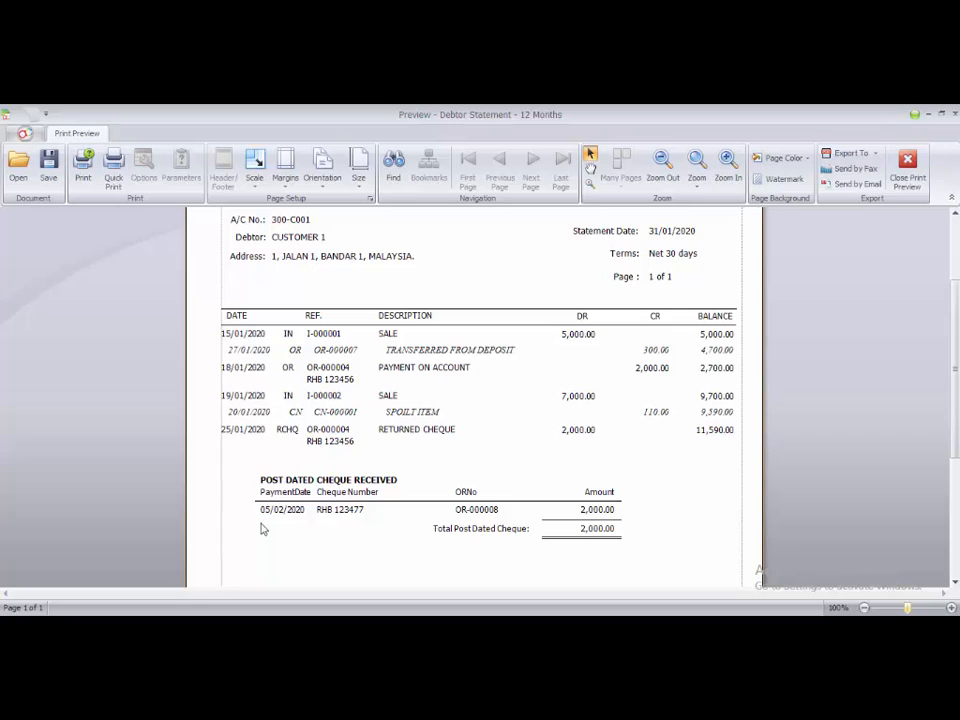
scroll(331, 516, up, 1)
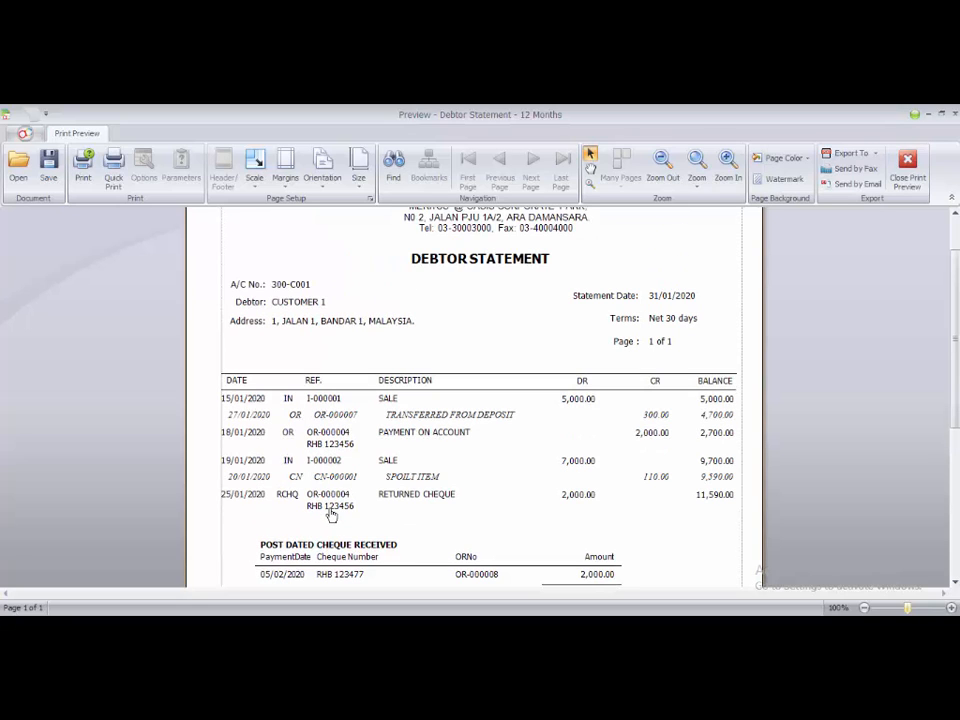
scroll(332, 512, up, 1)
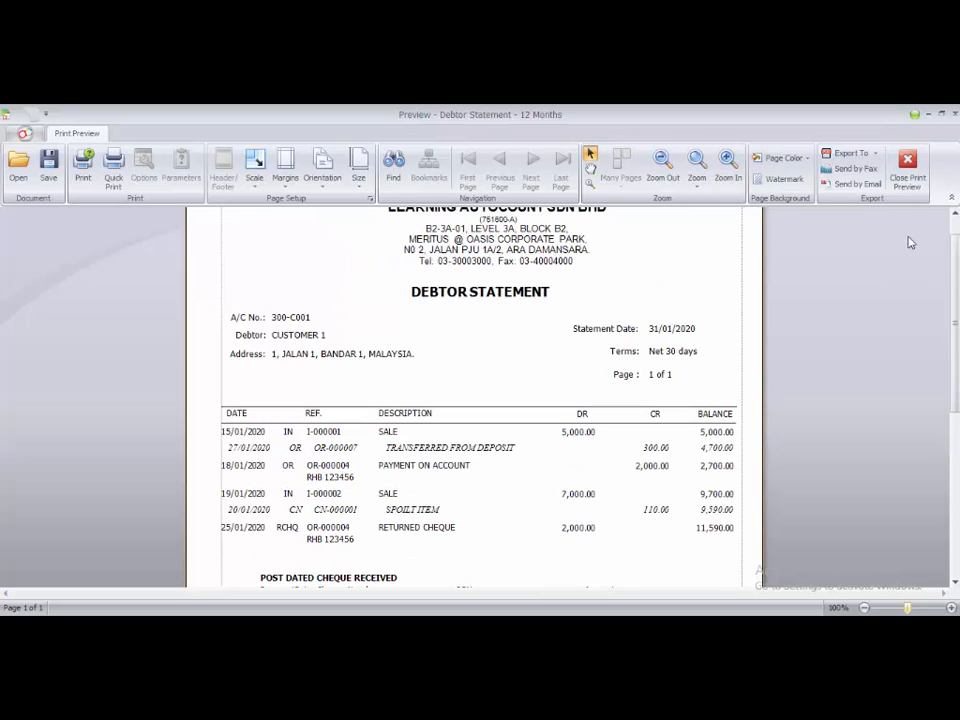
click(907, 165)
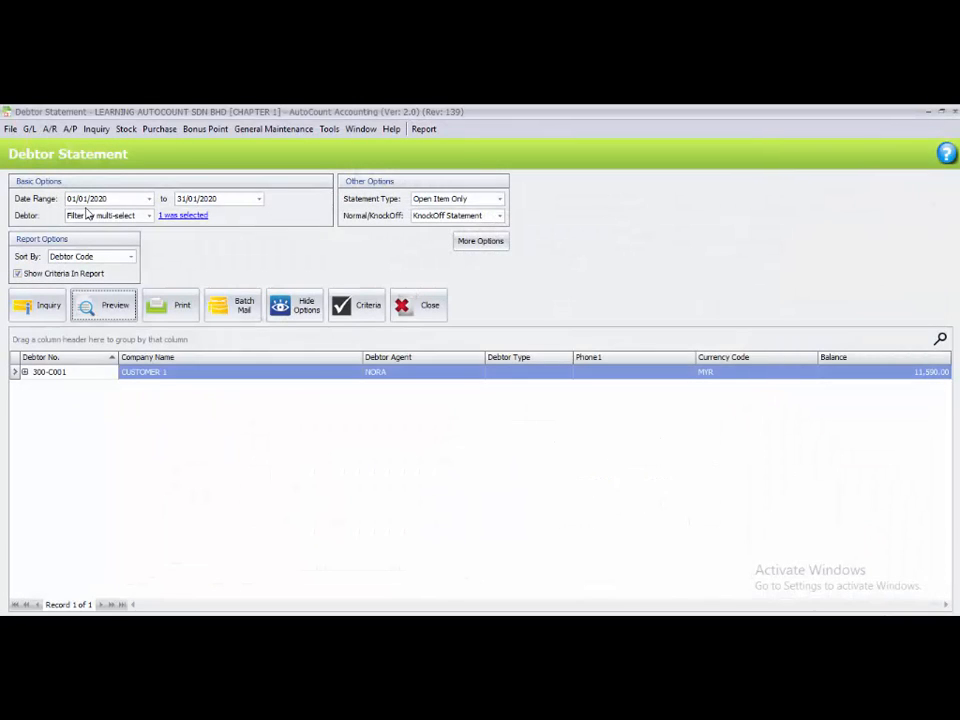
- Extend the debtor statement's end date to 28/02/2020 and rerun the inquiry
click(180, 198)
text(28/02)
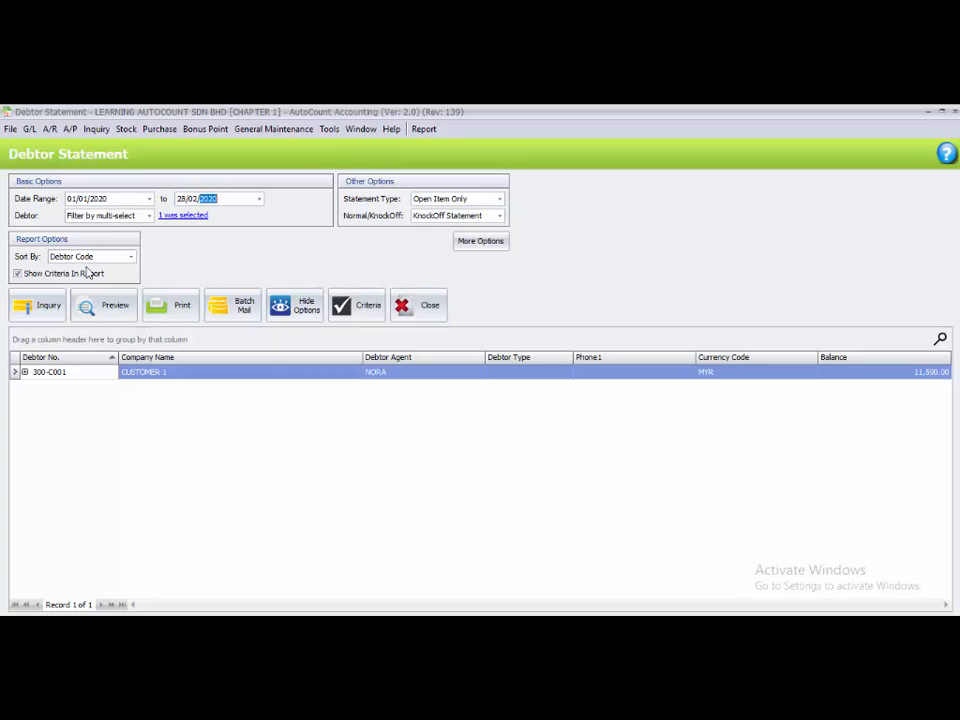
click(36, 308)
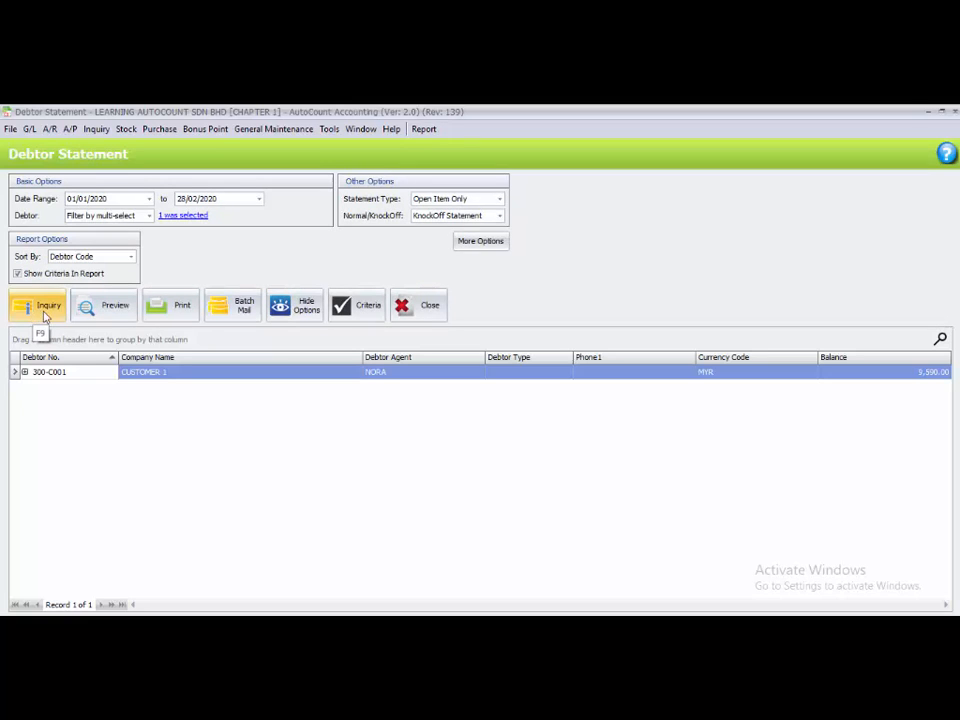
- Preview the February Debtor Statement - 12 Months, check how the replacement payment is listed, and close the preview and report
click(103, 306)
click(594, 466)
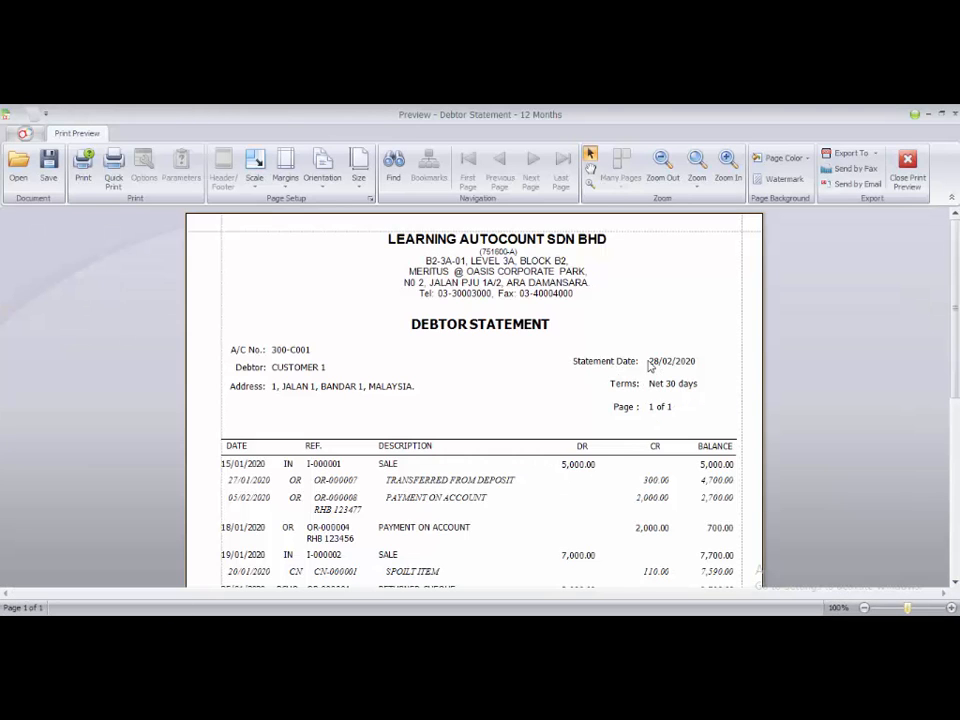
scroll(580, 560, down, 2)
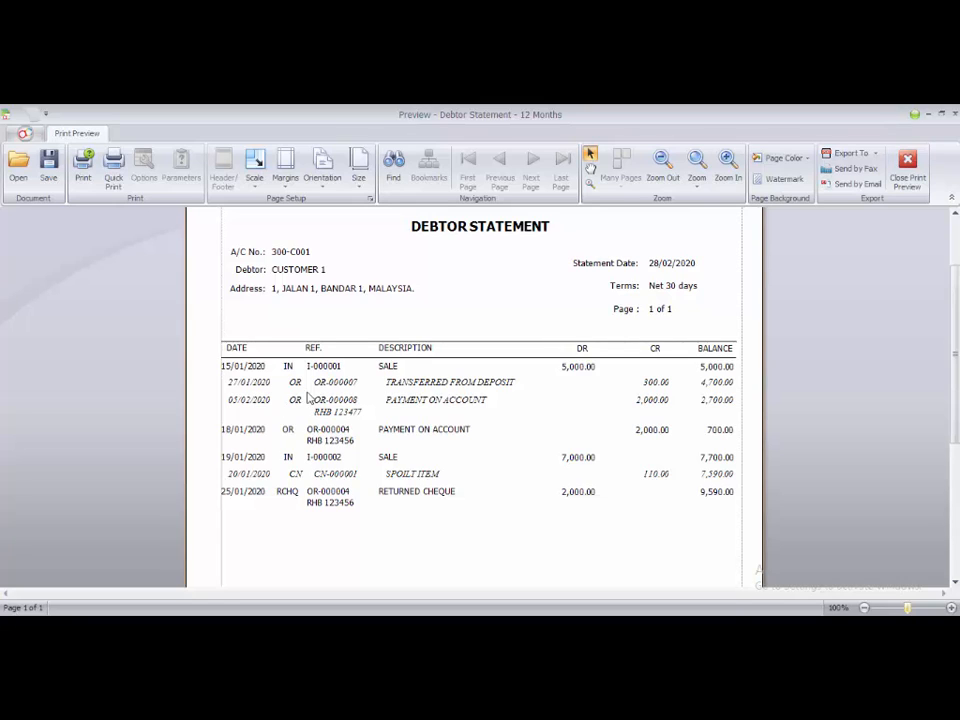
click(908, 163)
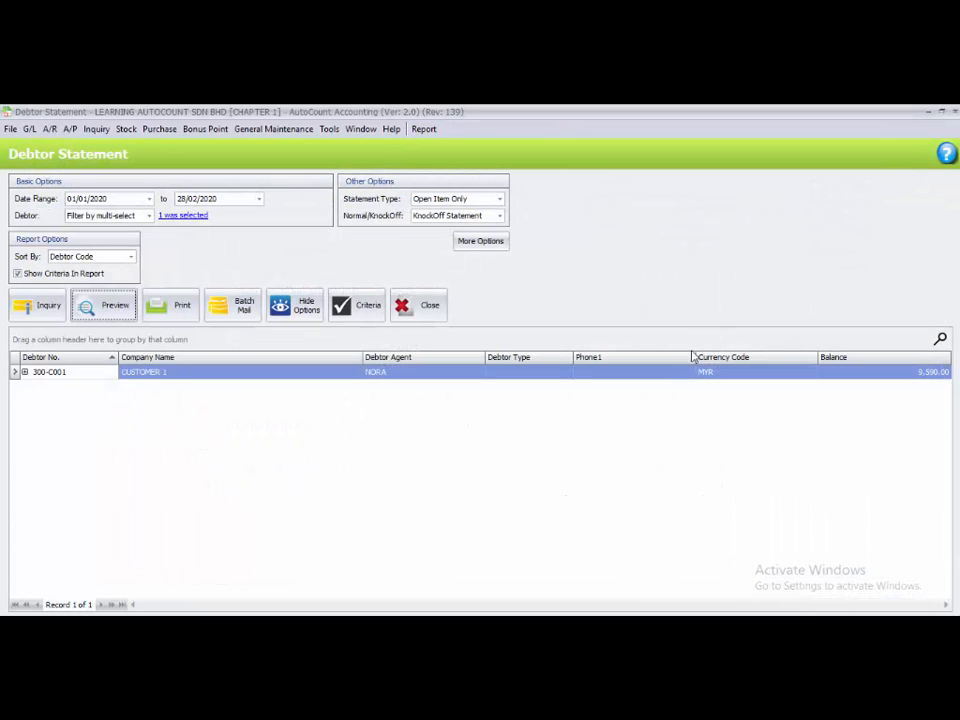
click(954, 112)
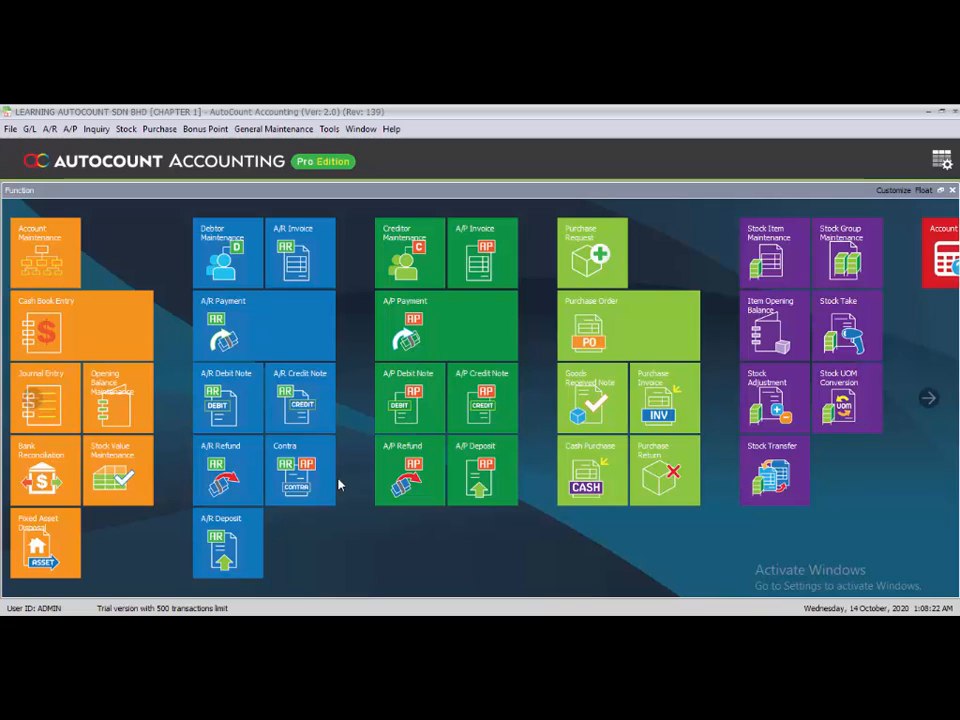
- Start a database backup and name the backup file BACKUP TASK 2.14
click(330, 130)
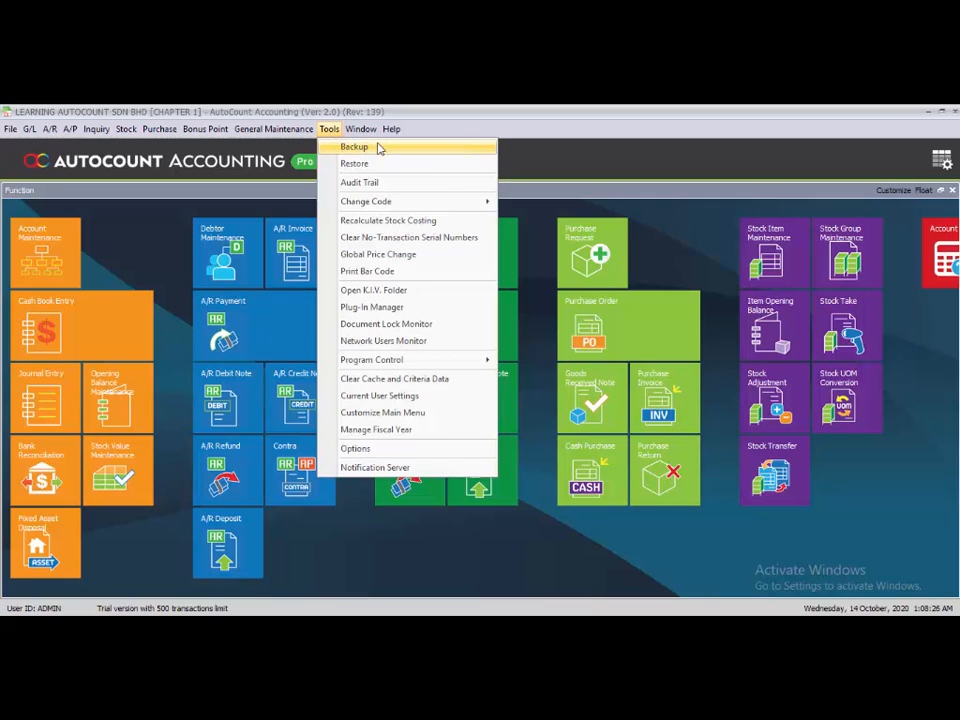
click(369, 147)
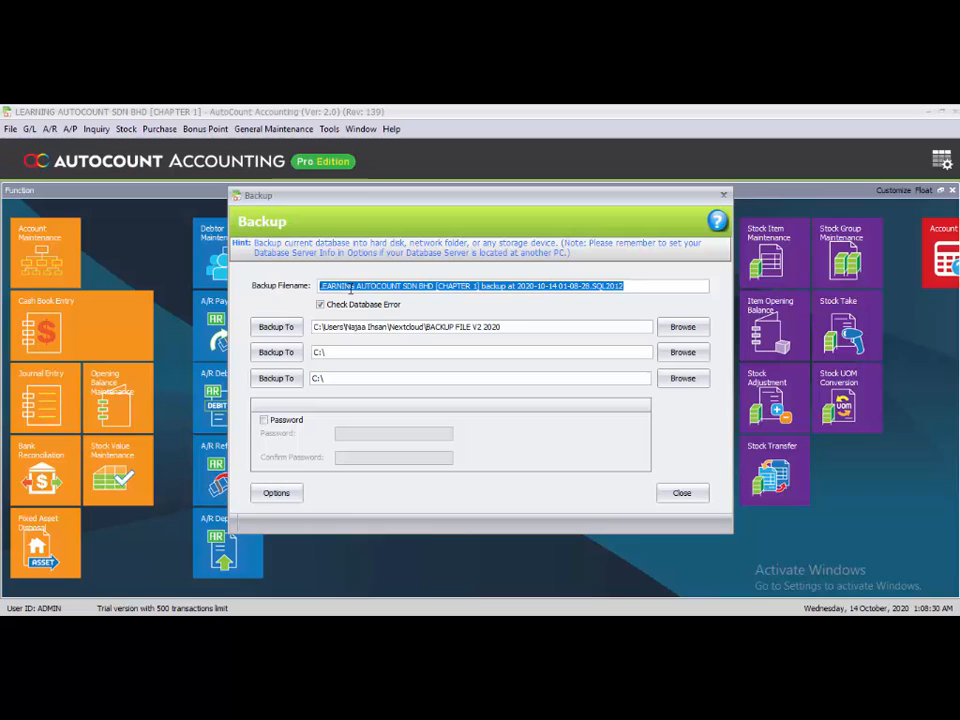
key(BackSpace)
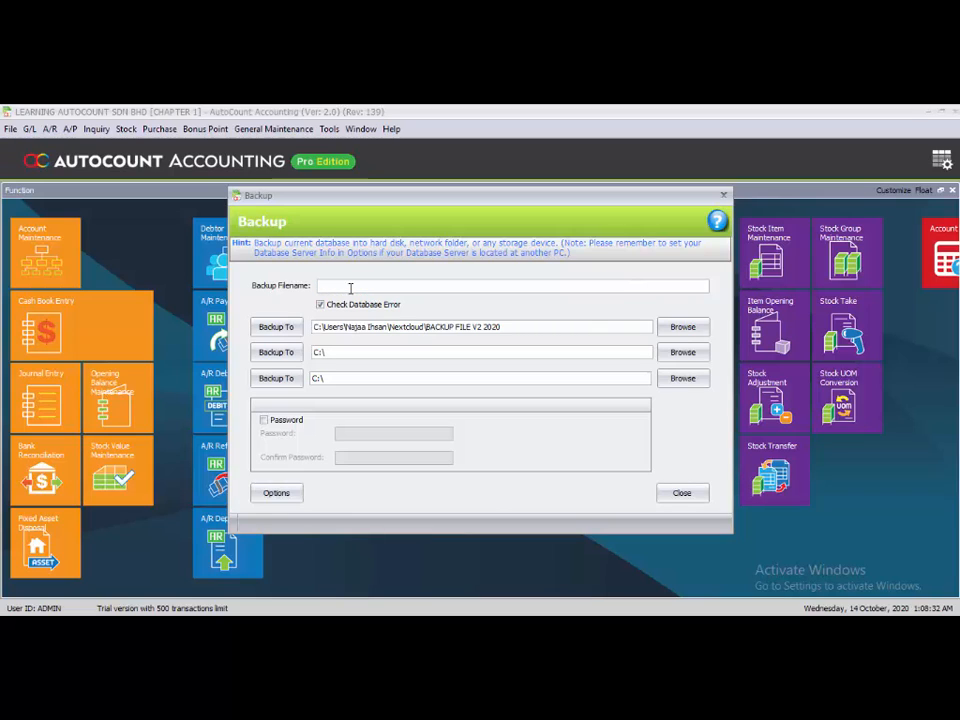
text(BACKUP TASK 2.14.SQL2012)
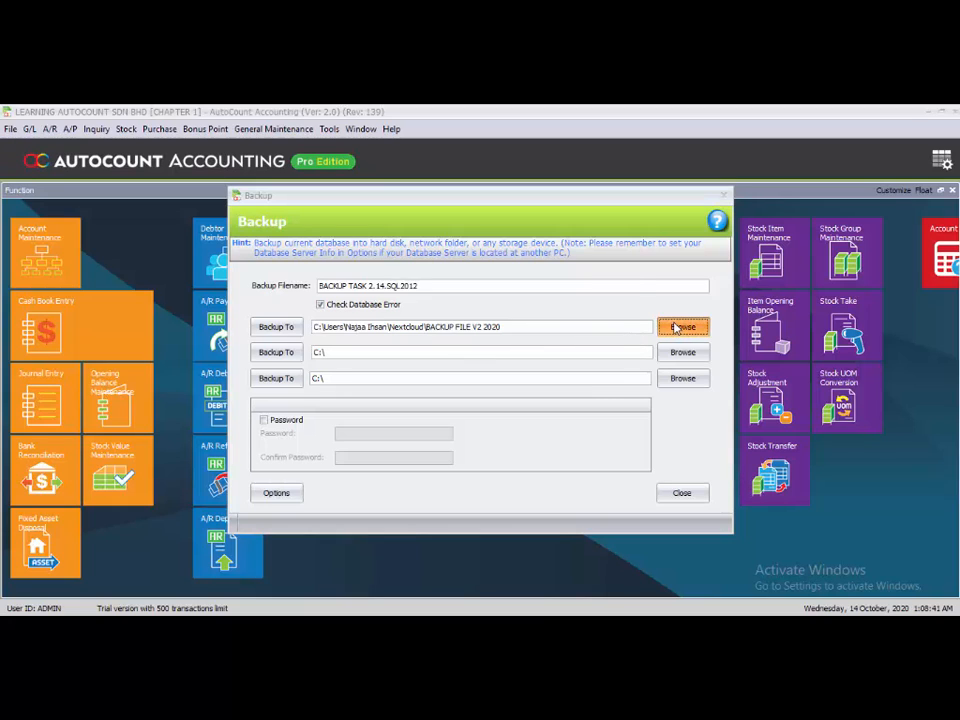
- Change the first backup destination to the Desktop folder and back up the database there
click(675, 327)
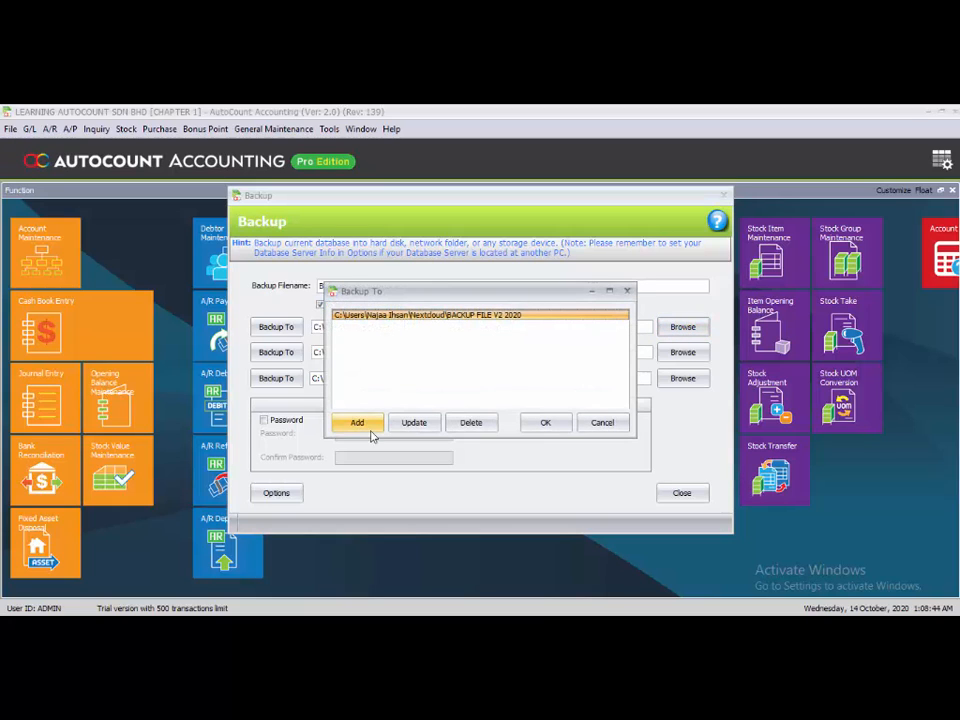
click(407, 423)
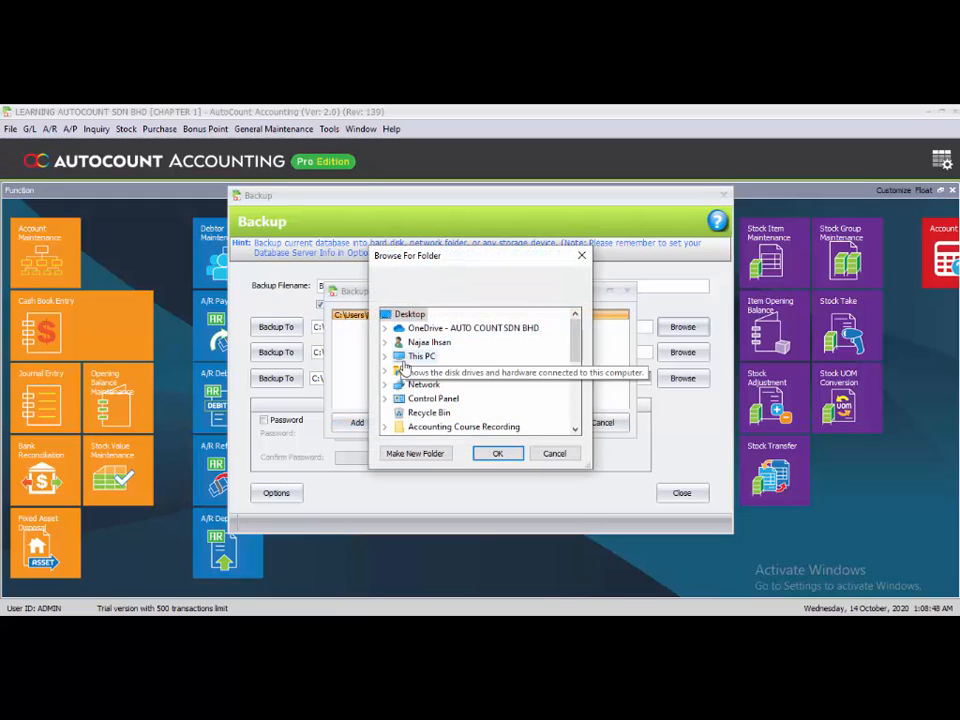
click(497, 453)
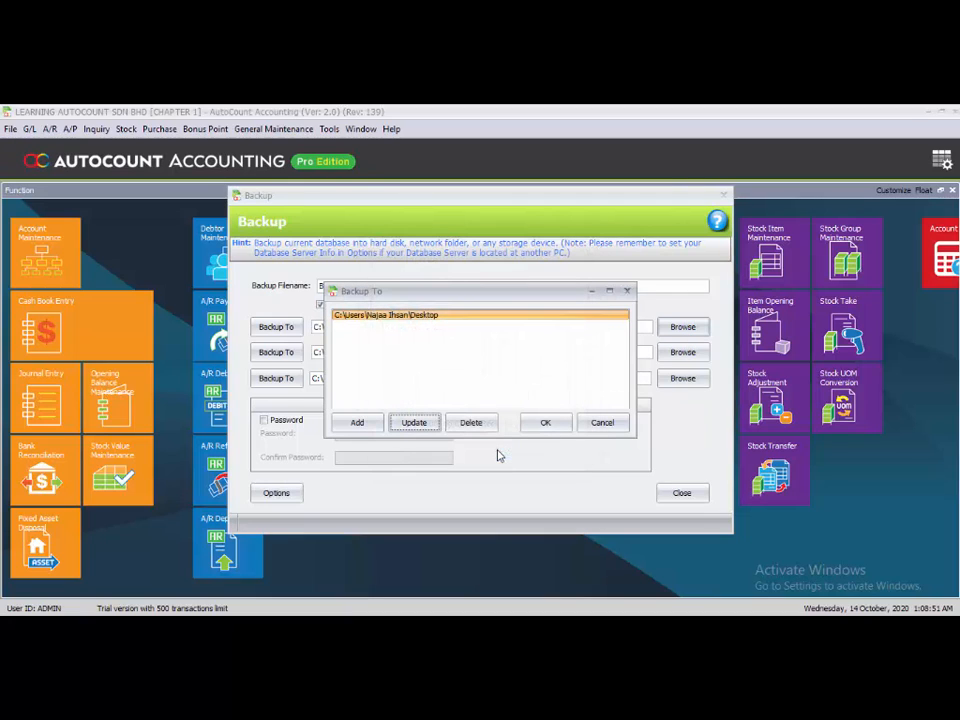
click(549, 422)
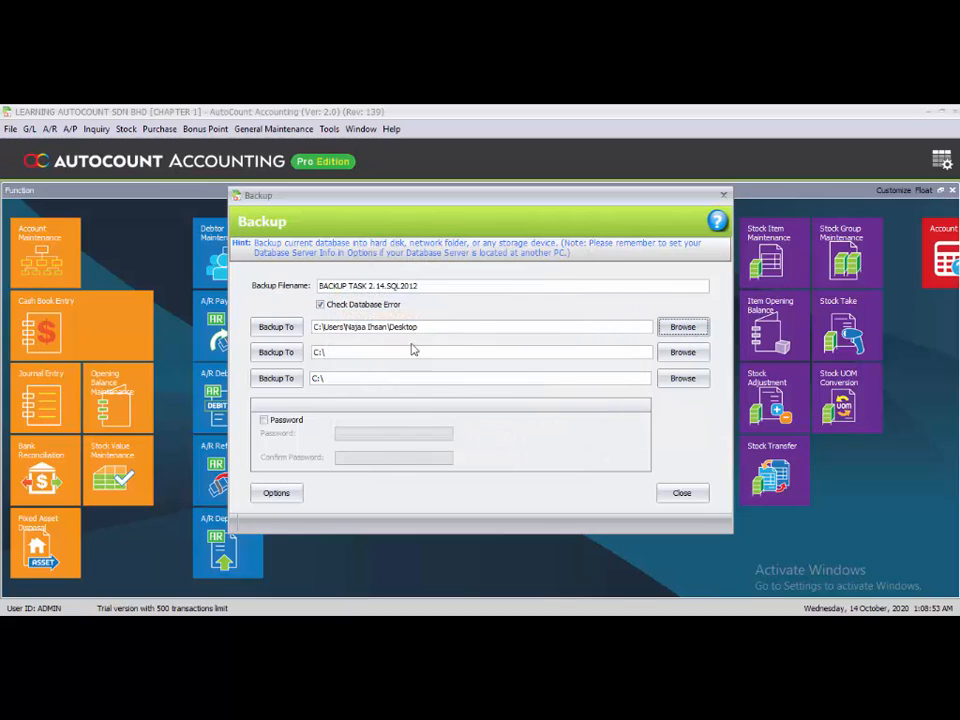
click(272, 331)
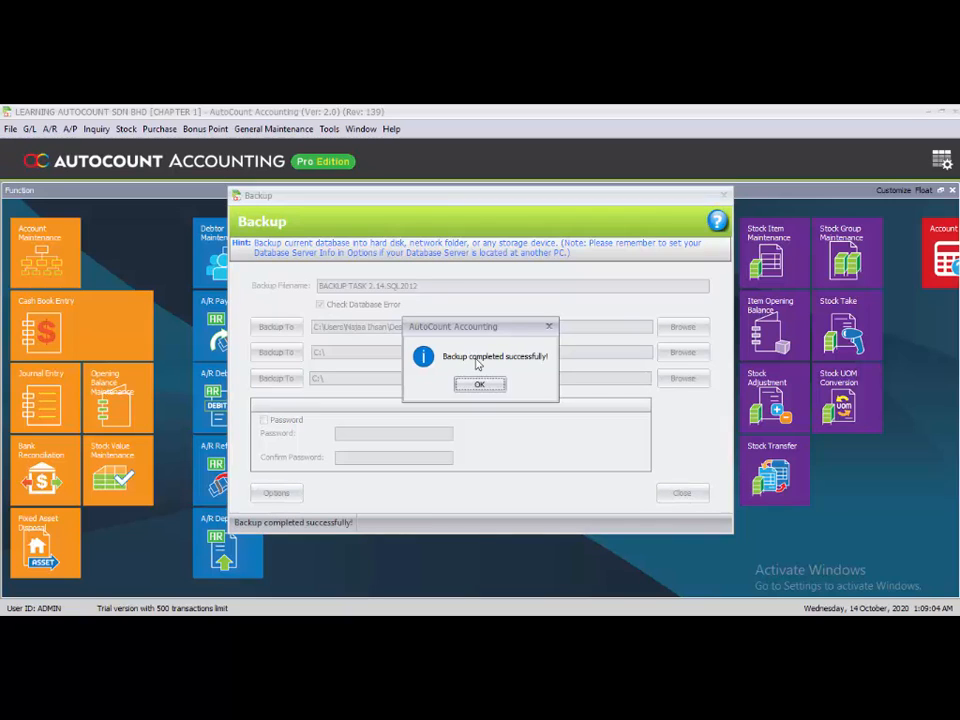
click(490, 388)
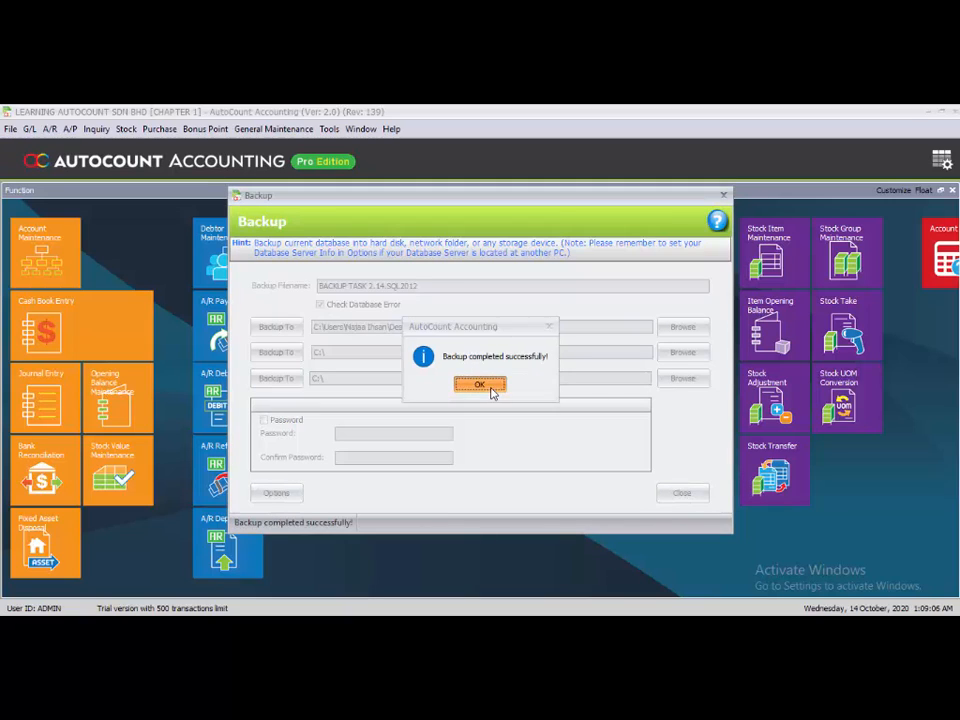